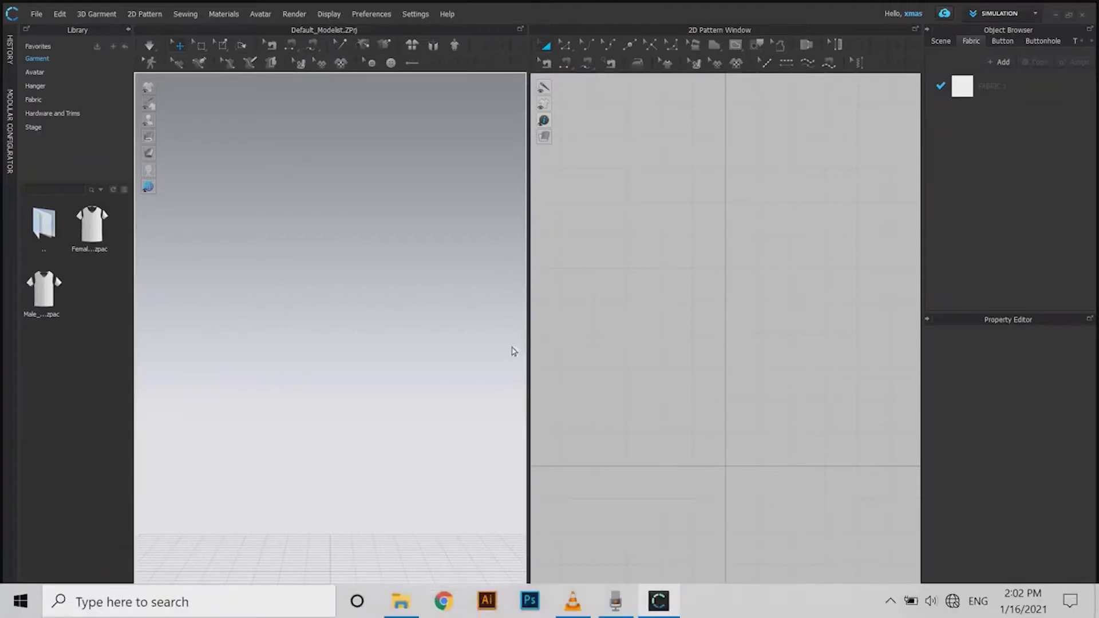
Step: Try several 3D/2D splitter widths, then switch to the full-width 3D-only layout
drag(527, 344, 246, 344)
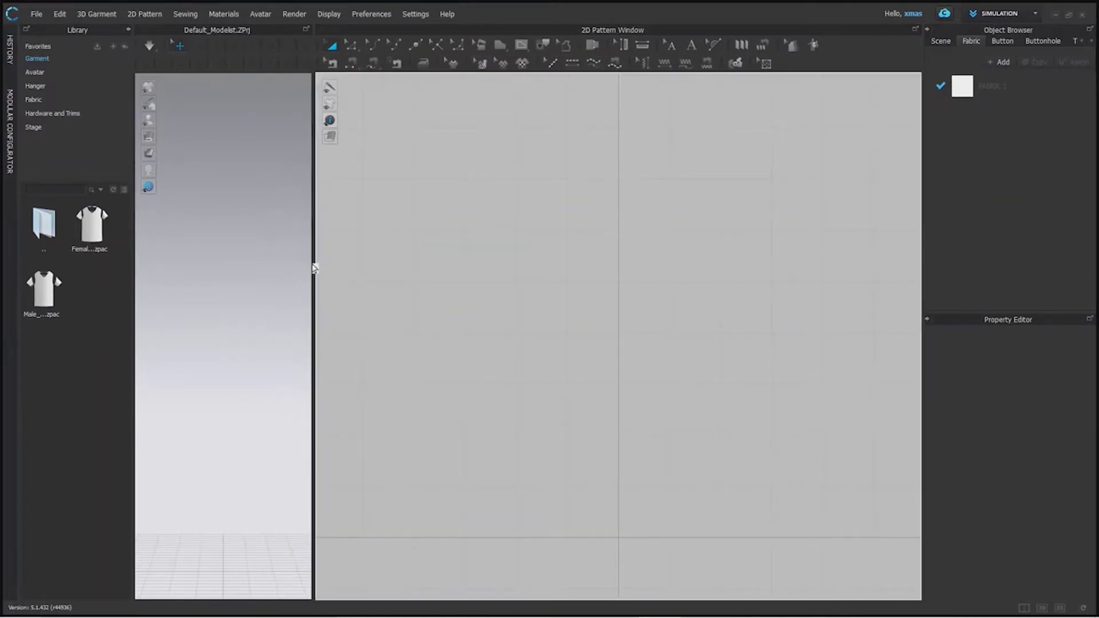
drag(313, 265, 860, 295)
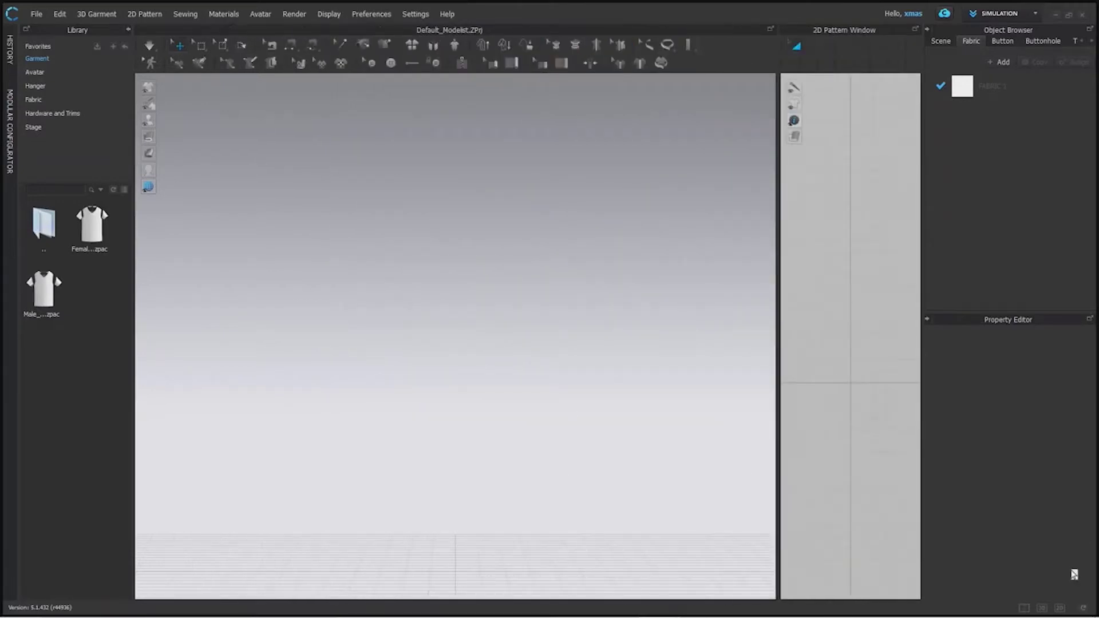
click(1025, 608)
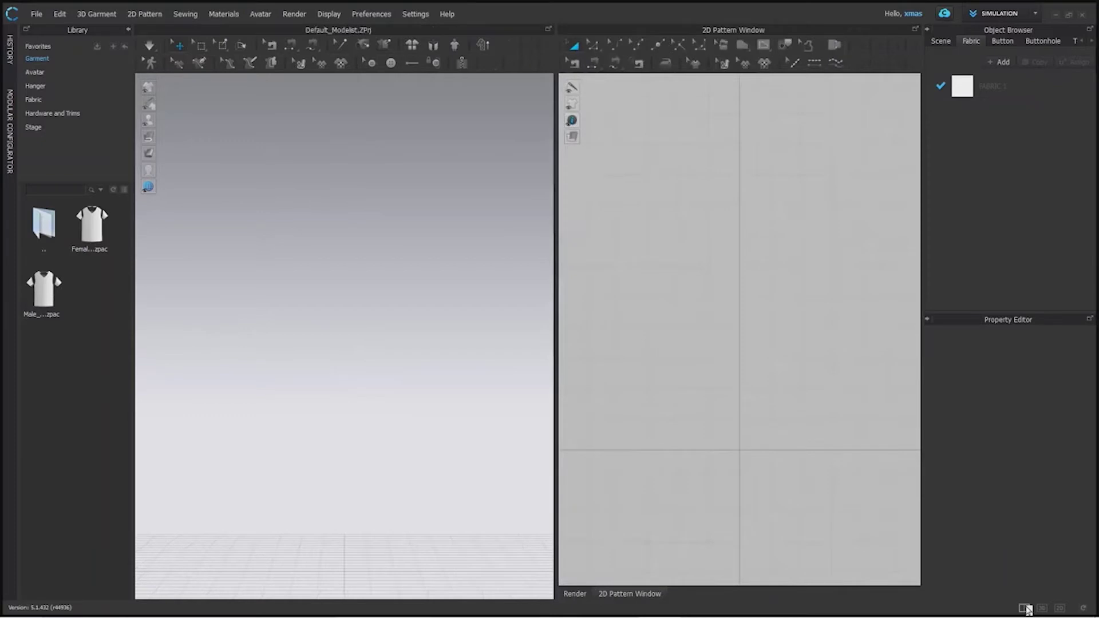
click(1041, 609)
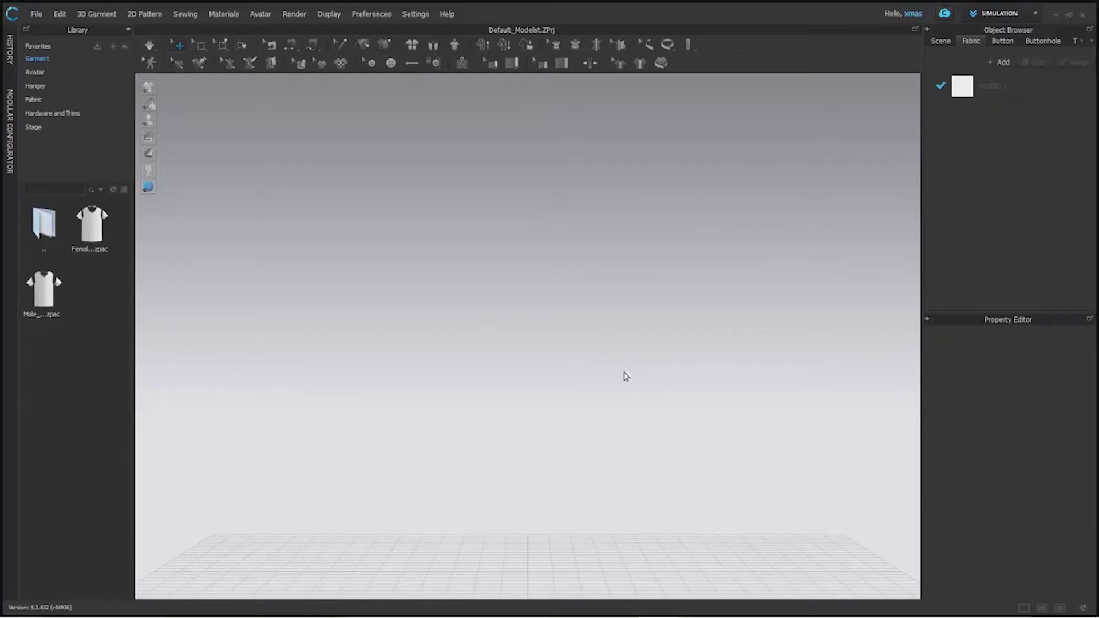
Step: Hide the 3D floor grid and switch to the 2D-only pattern window layout
key(shift+g)
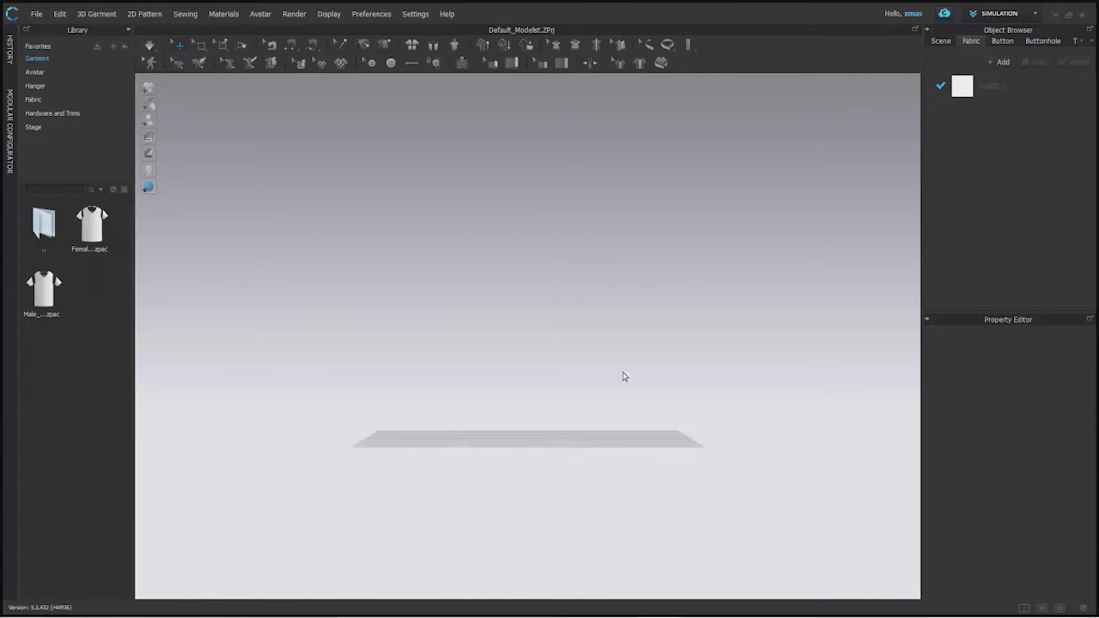
right_drag(613, 416, 395, 428)
click(1059, 608)
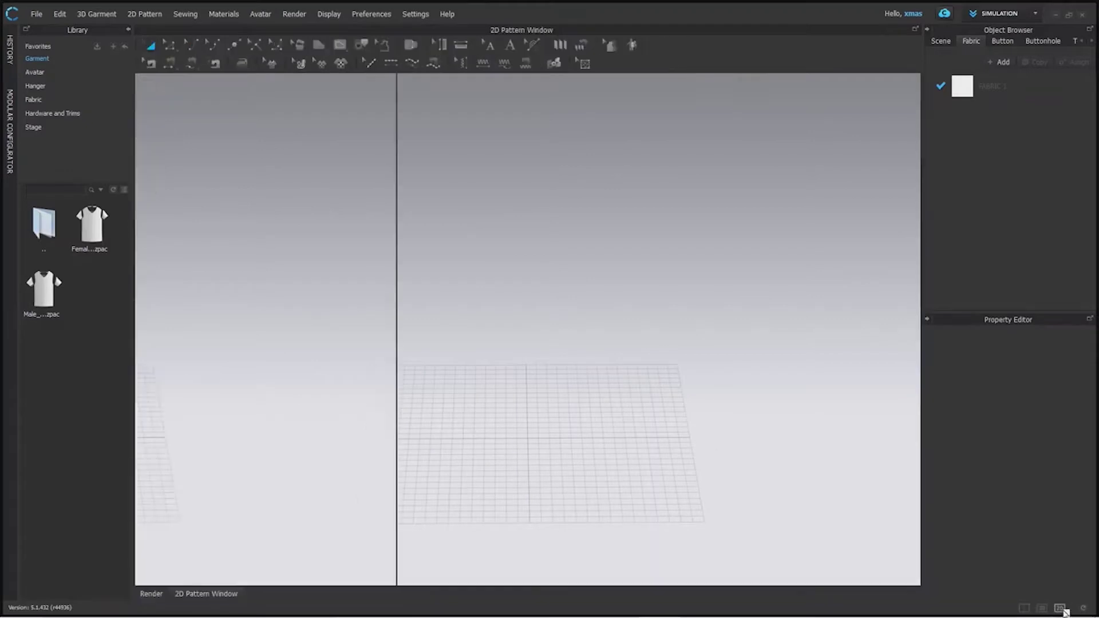
Step: Zoom and pan the pattern window to bring its origin axes back to centre
scroll(543, 370, down, 4)
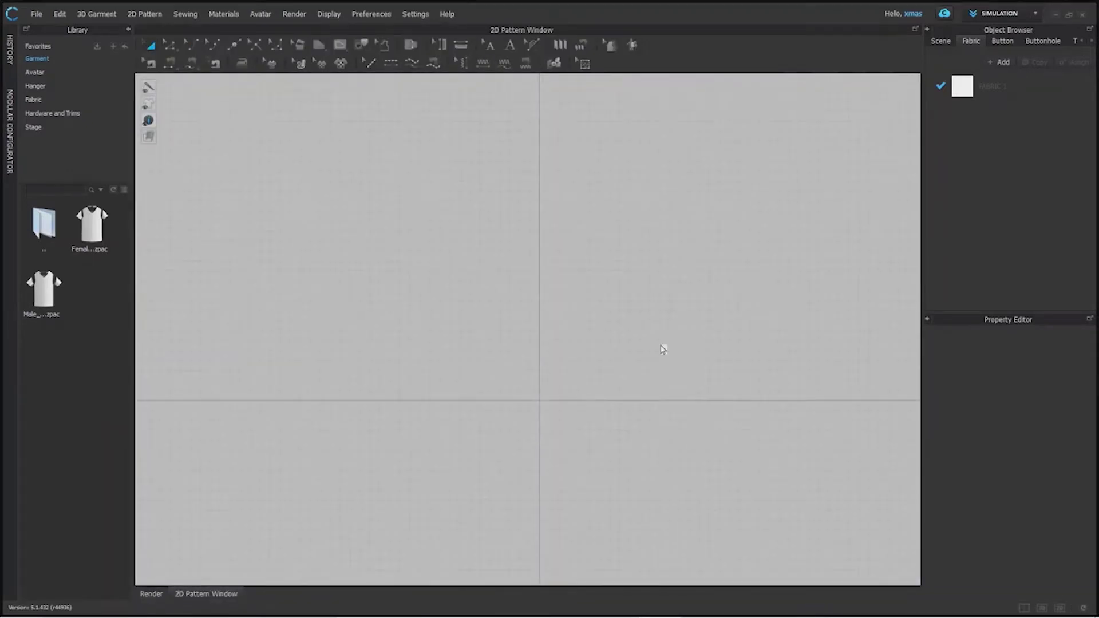
scroll(668, 341, up, 5)
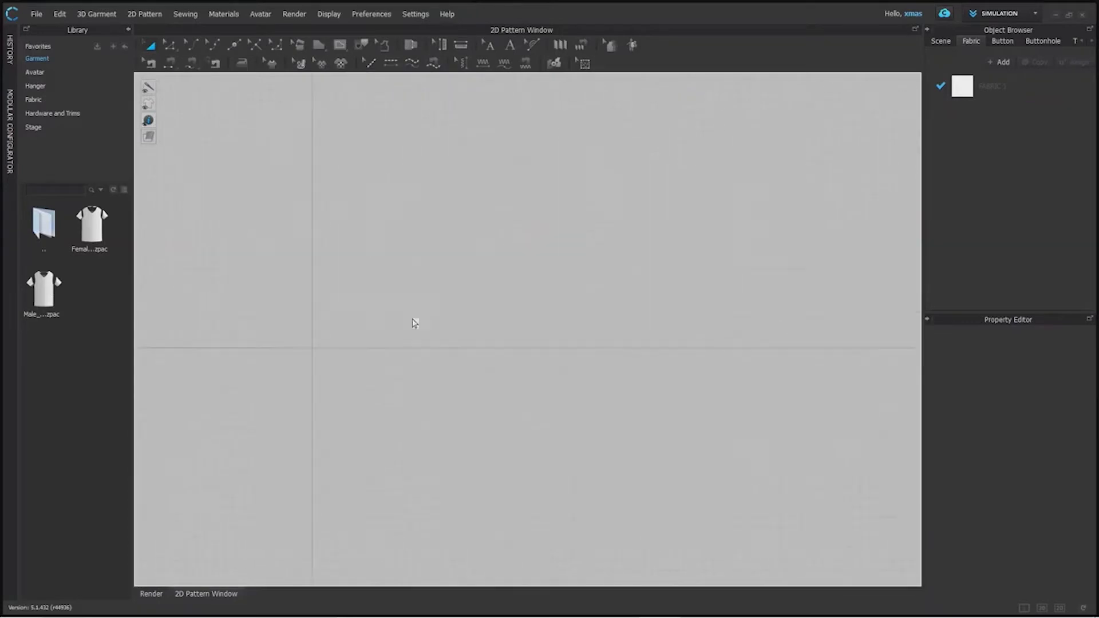
right_drag(361, 208, 667, 366)
right_drag(527, 254, 515, 126)
right_drag(555, 349, 552, 174)
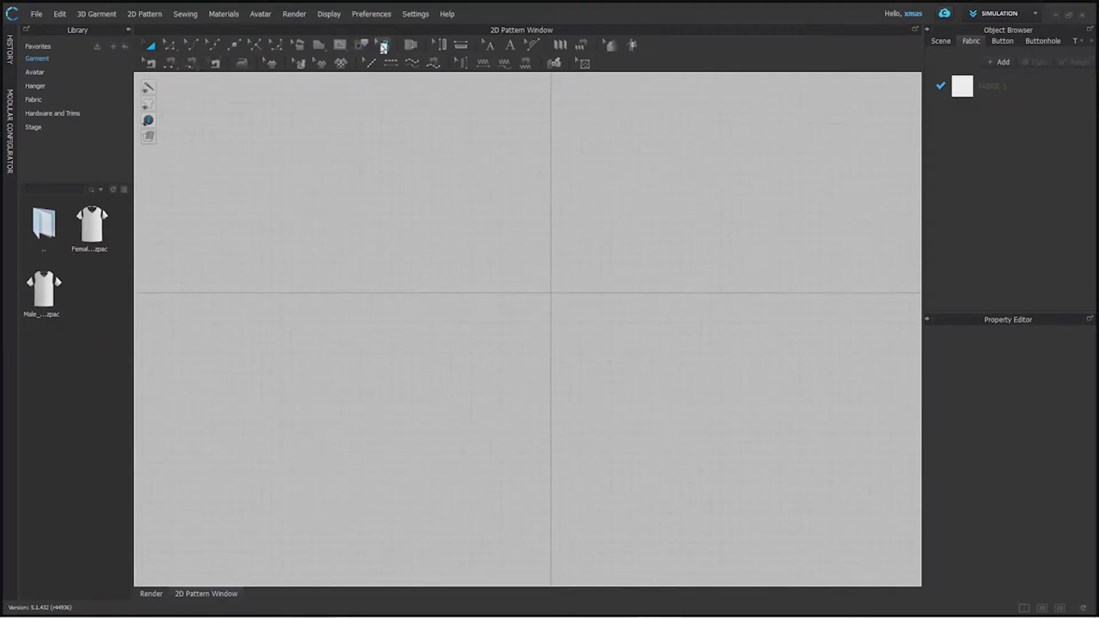
click(59, 13)
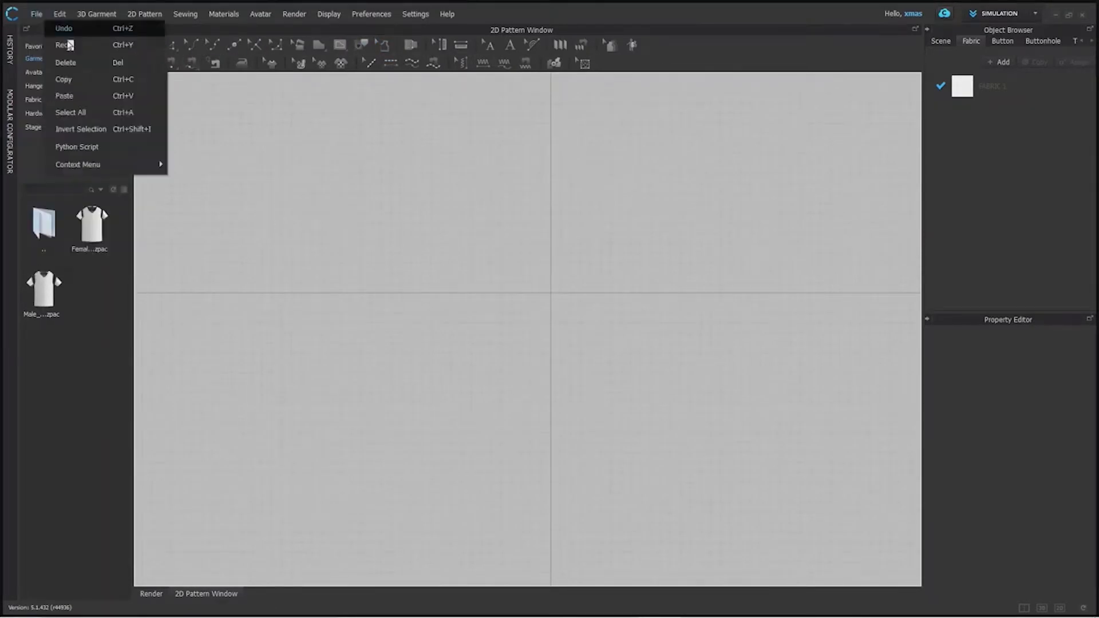
mouse_move(120, 16)
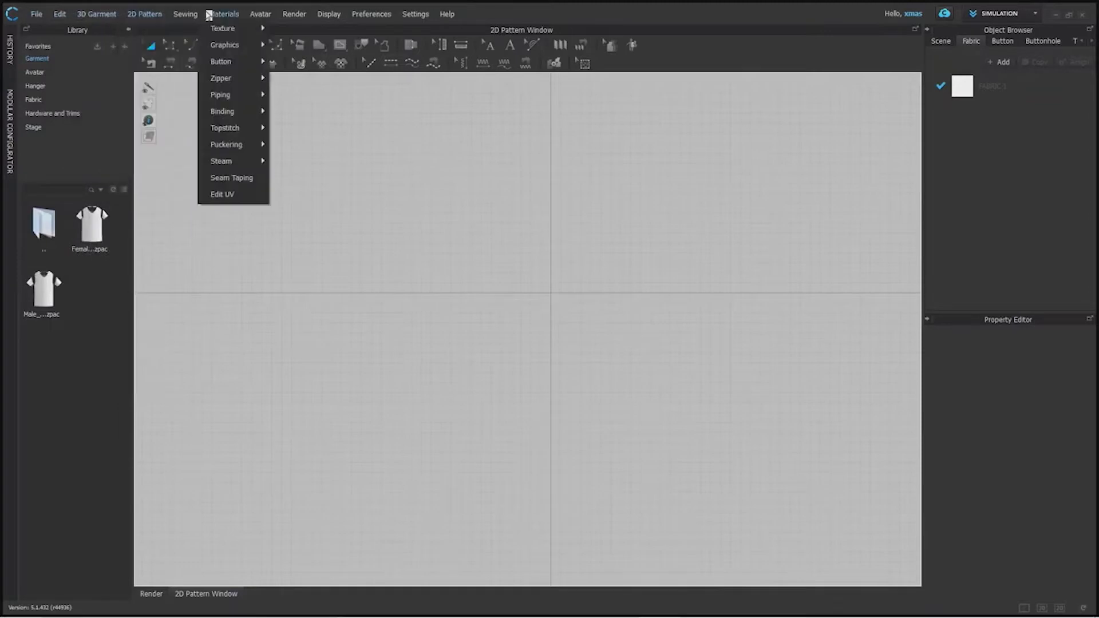
mouse_move(265, 16)
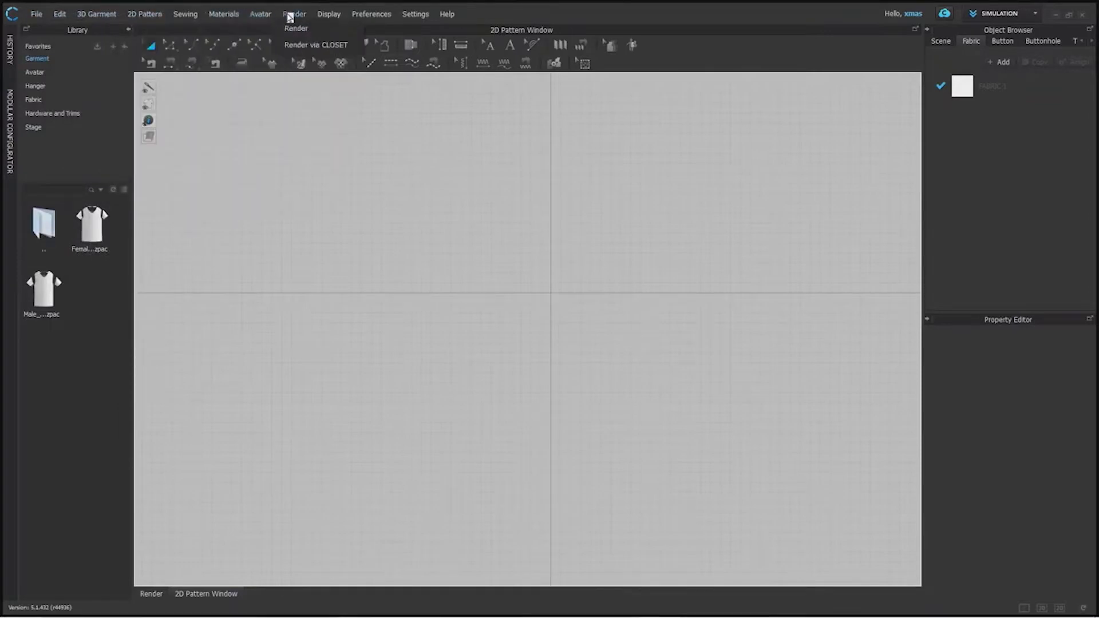
mouse_move(388, 18)
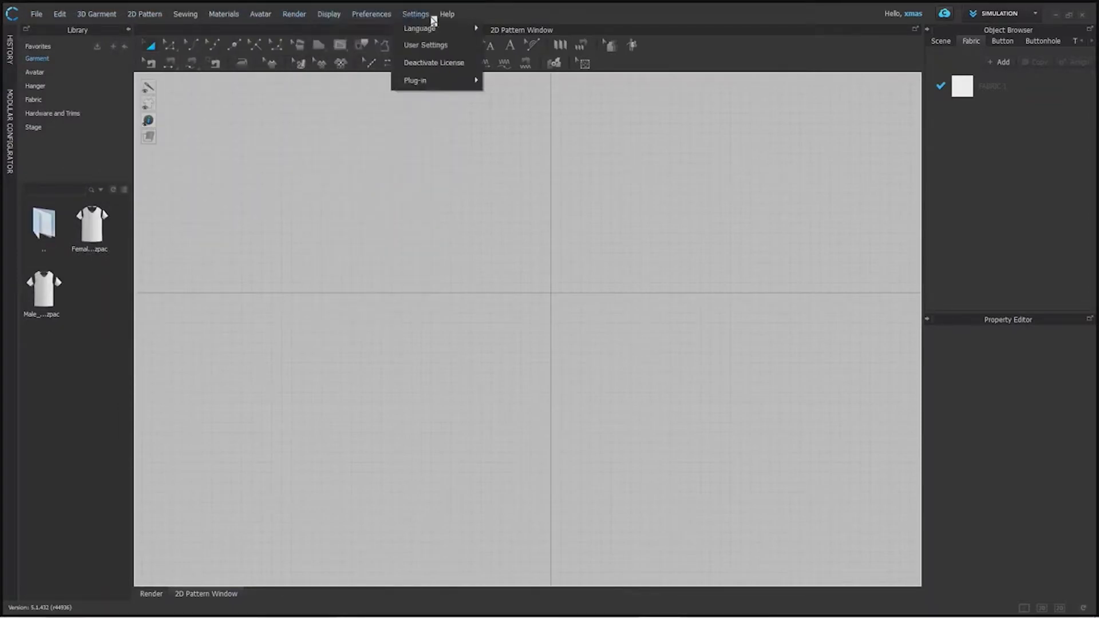
Step: Browse the Scene, Fabric, Button, Buttonhole and Topstitch lists and widen the Object Browser
mouse_move(446, 19)
click(991, 34)
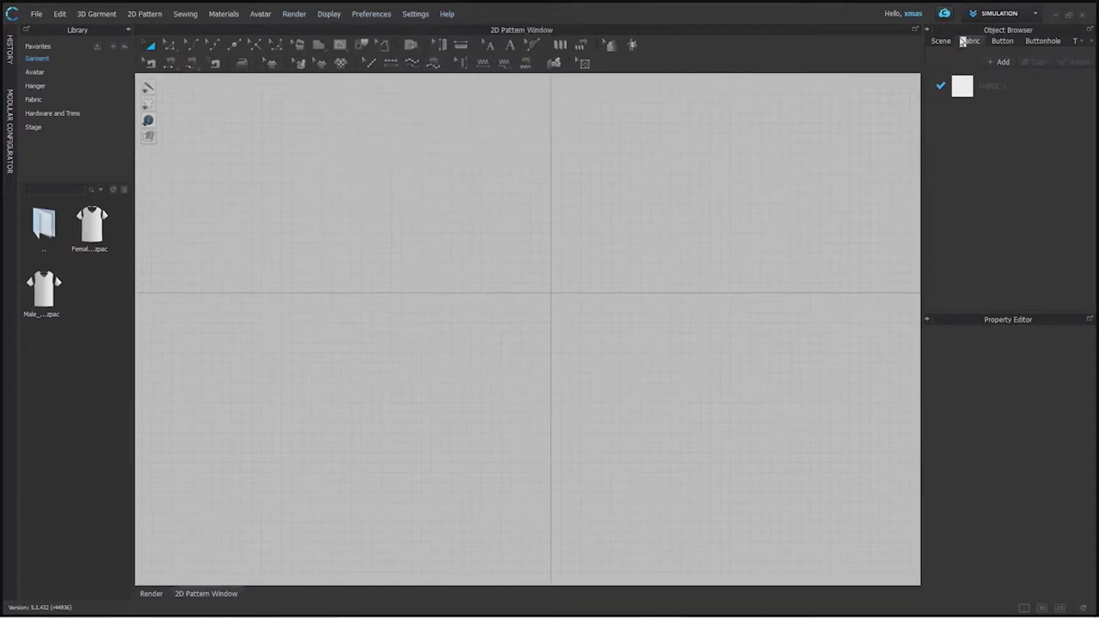
click(941, 41)
click(970, 42)
click(1003, 41)
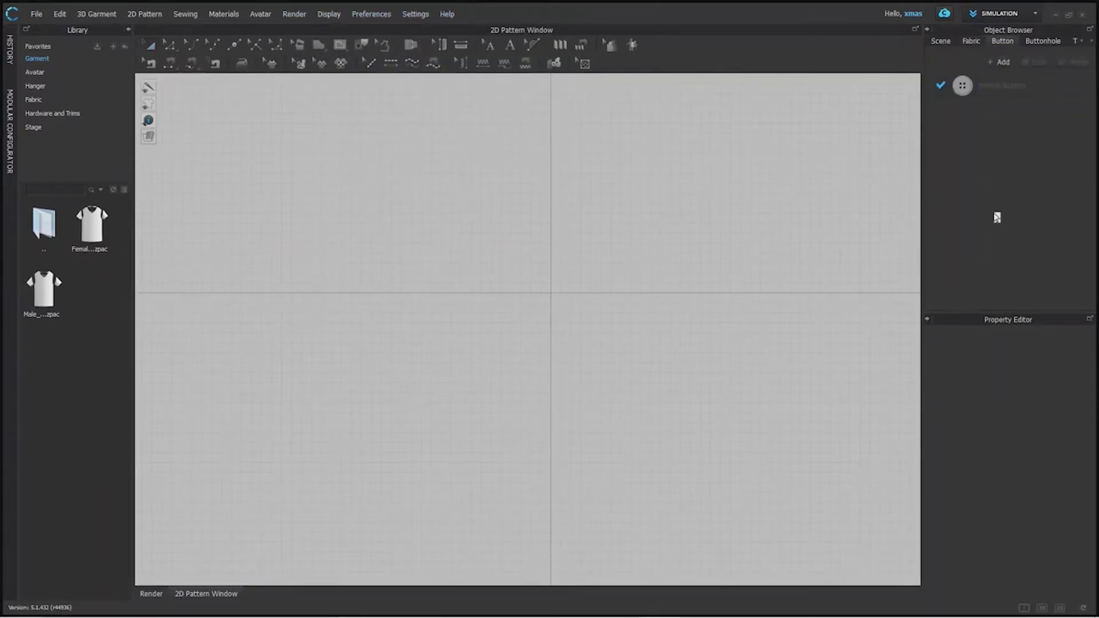
click(1043, 41)
click(1076, 41)
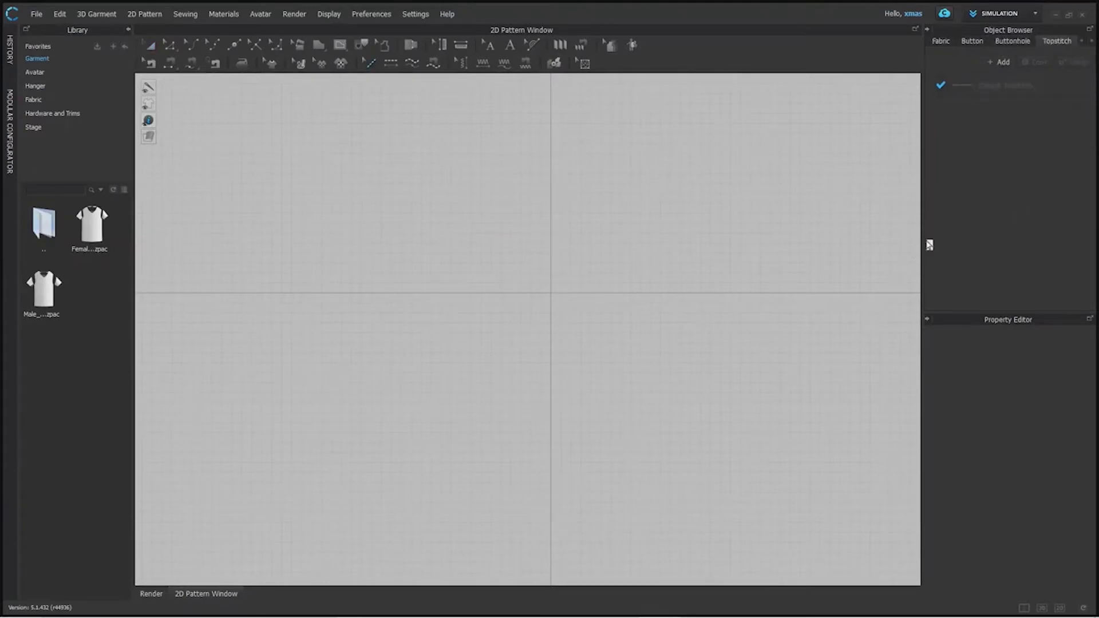
drag(925, 250, 885, 250)
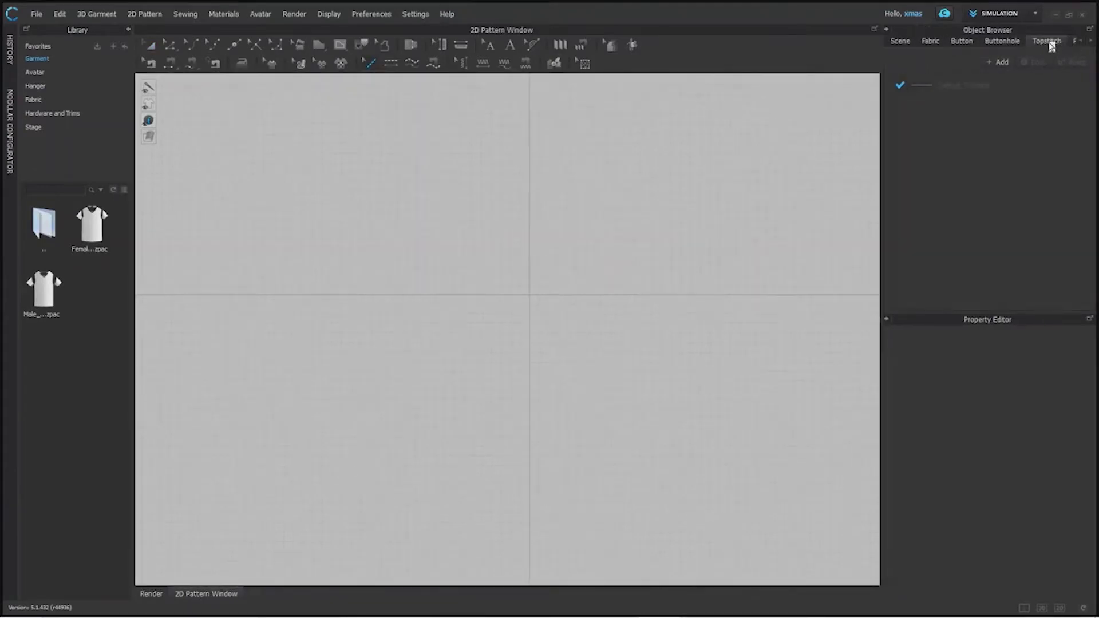
Step: Scroll the Object Browser categories past Puckering and Grading to the POM list
click(1093, 42)
click(1093, 42)
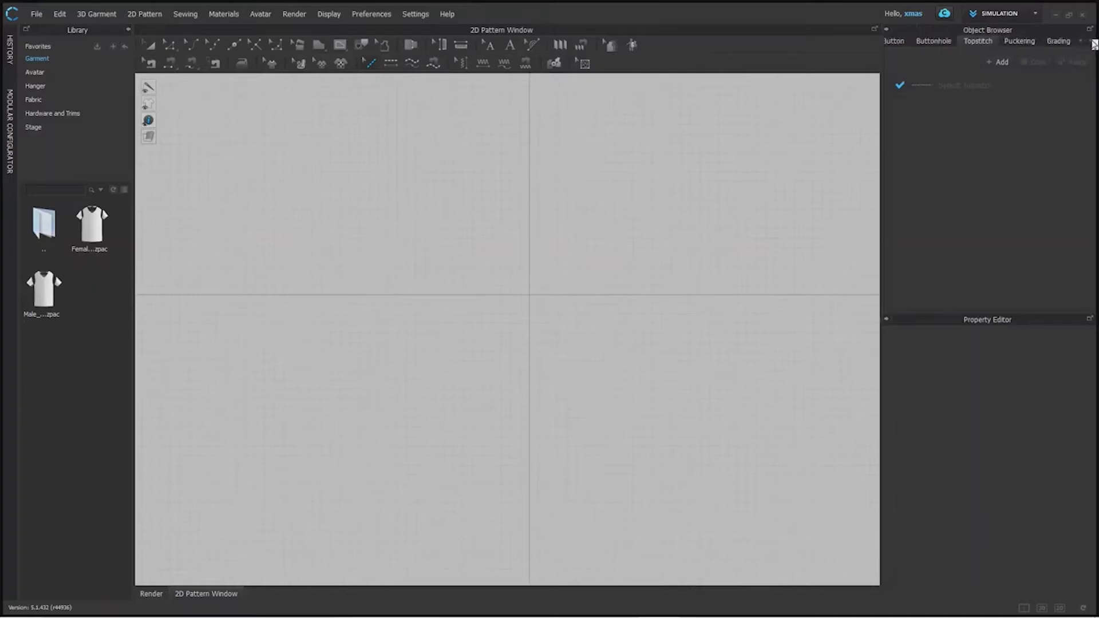
click(1093, 41)
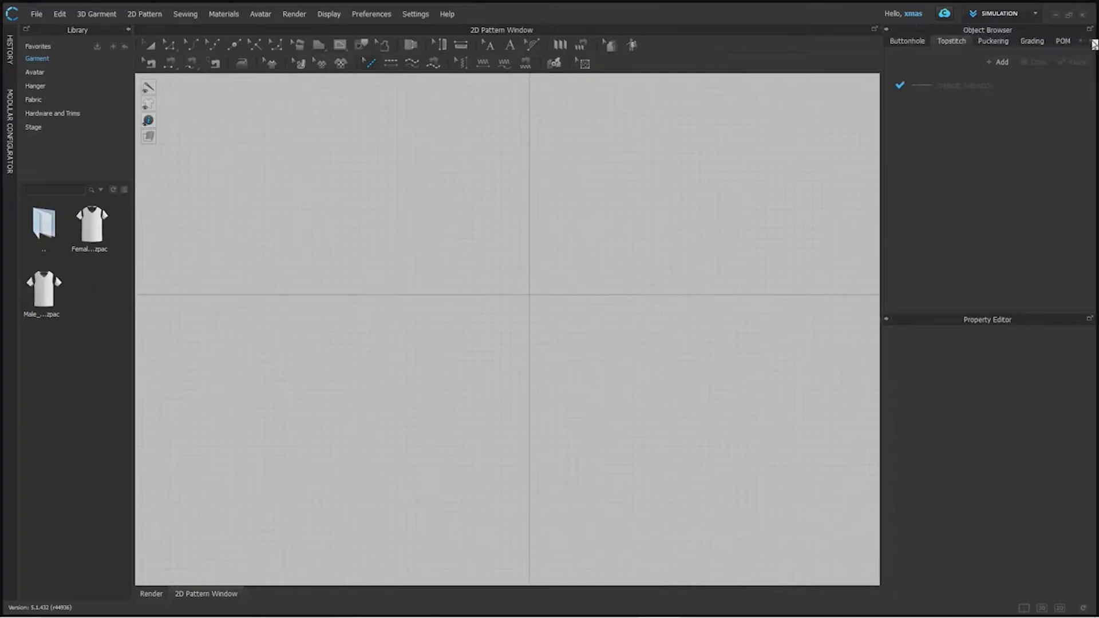
click(986, 42)
click(1040, 42)
click(1063, 42)
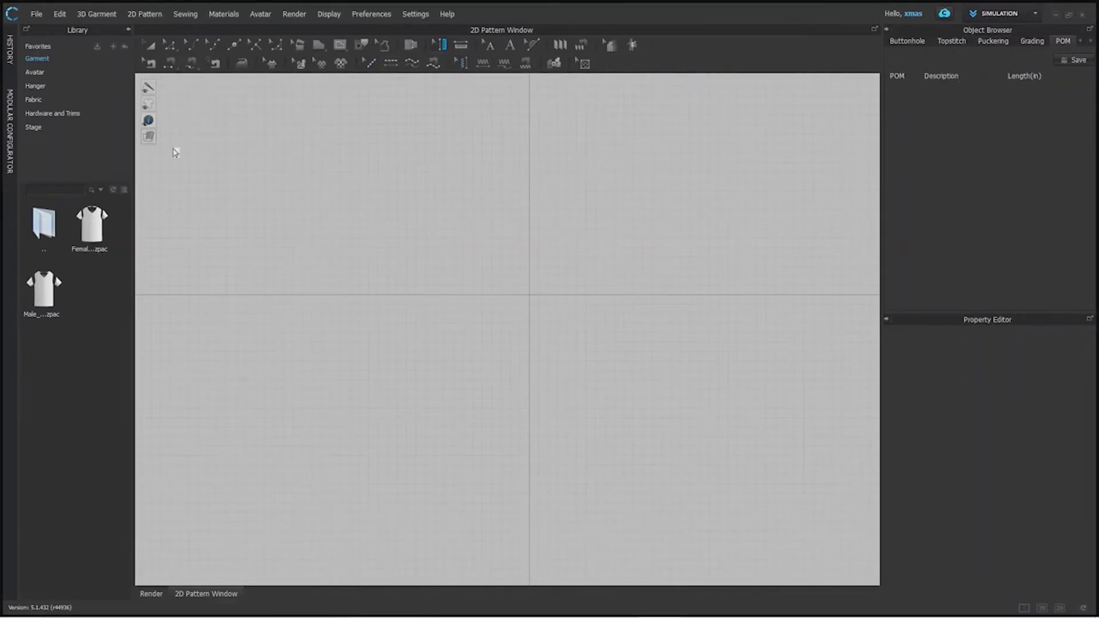
Step: Browse the Library categories, ending in the folder listing the Cotton fabric files
click(41, 58)
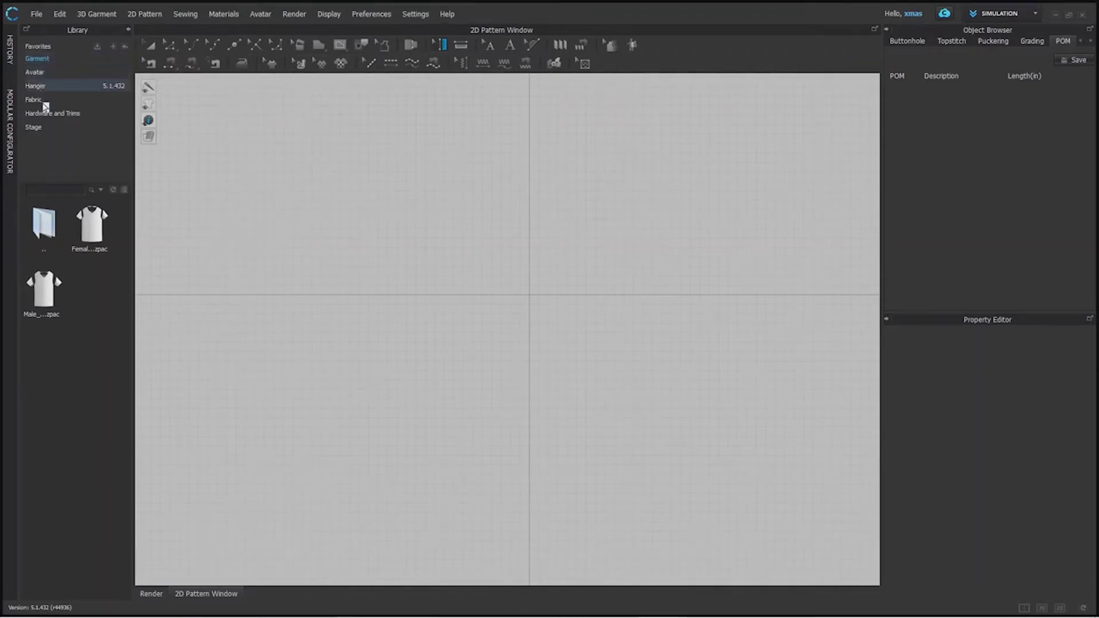
click(37, 86)
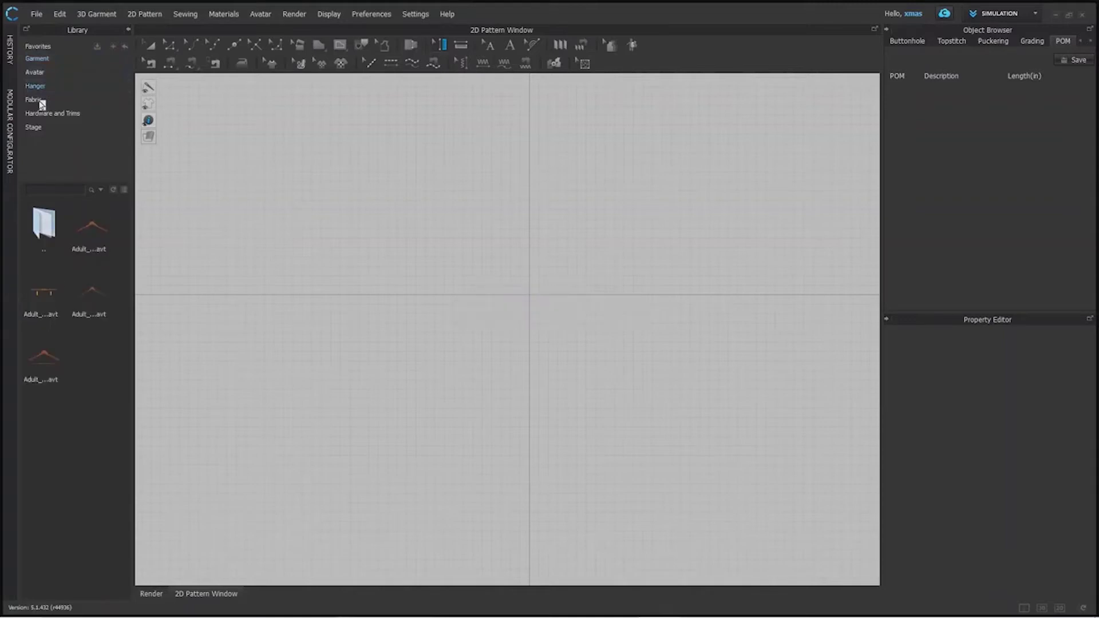
click(56, 114)
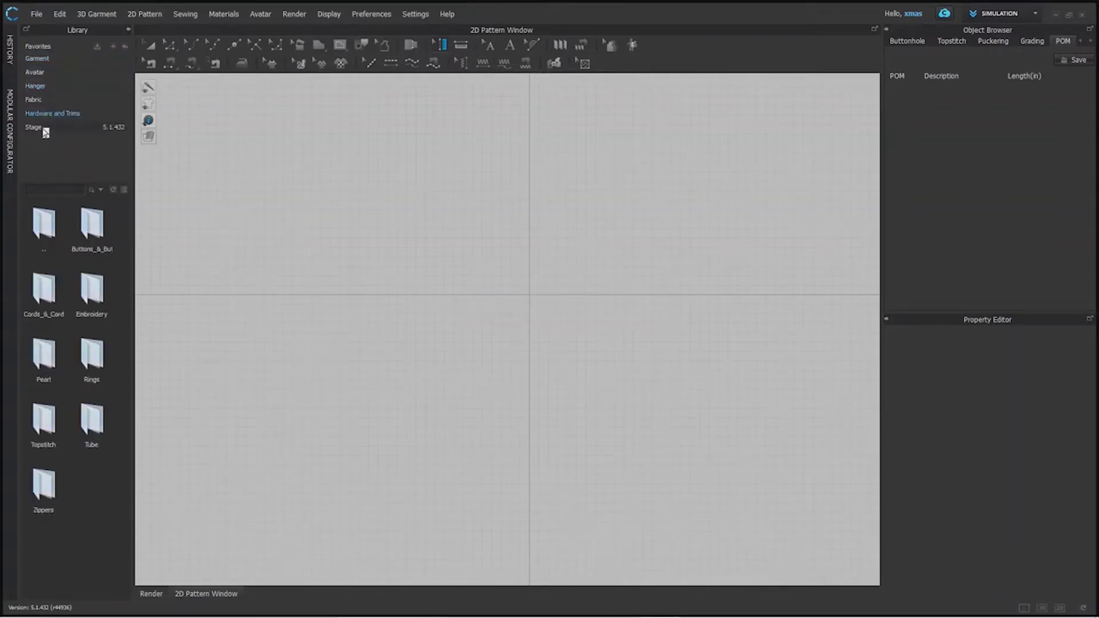
click(41, 129)
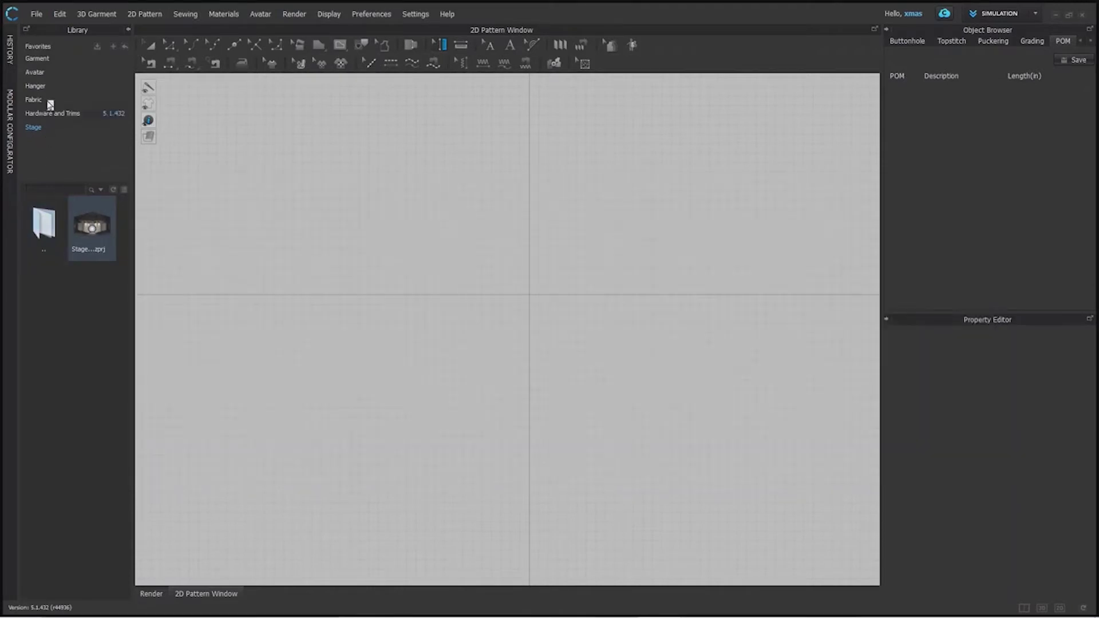
click(38, 75)
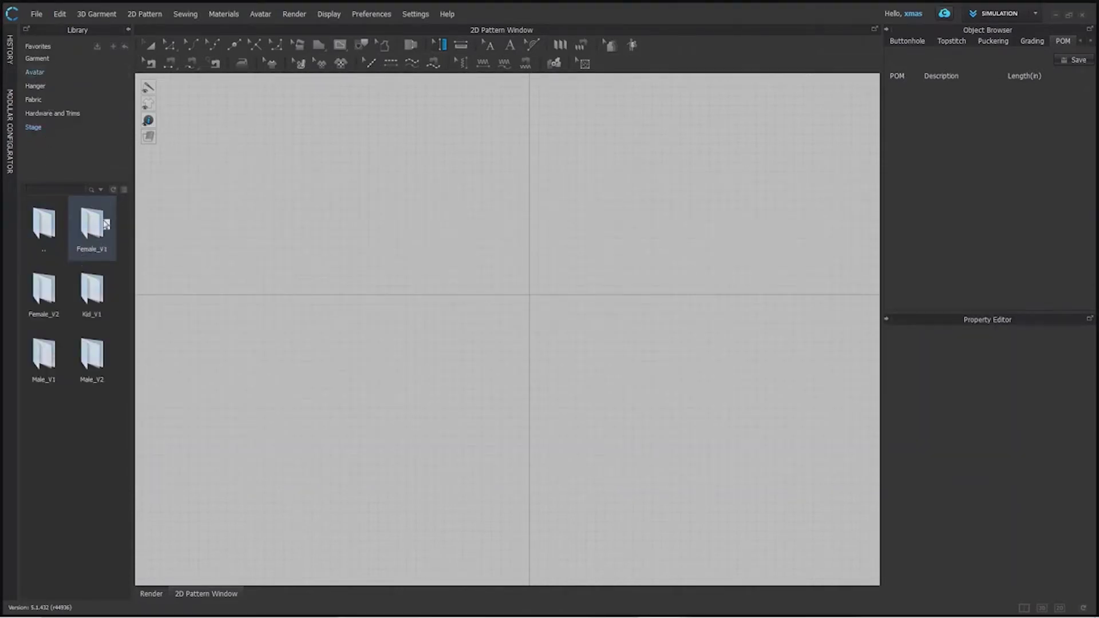
click(51, 60)
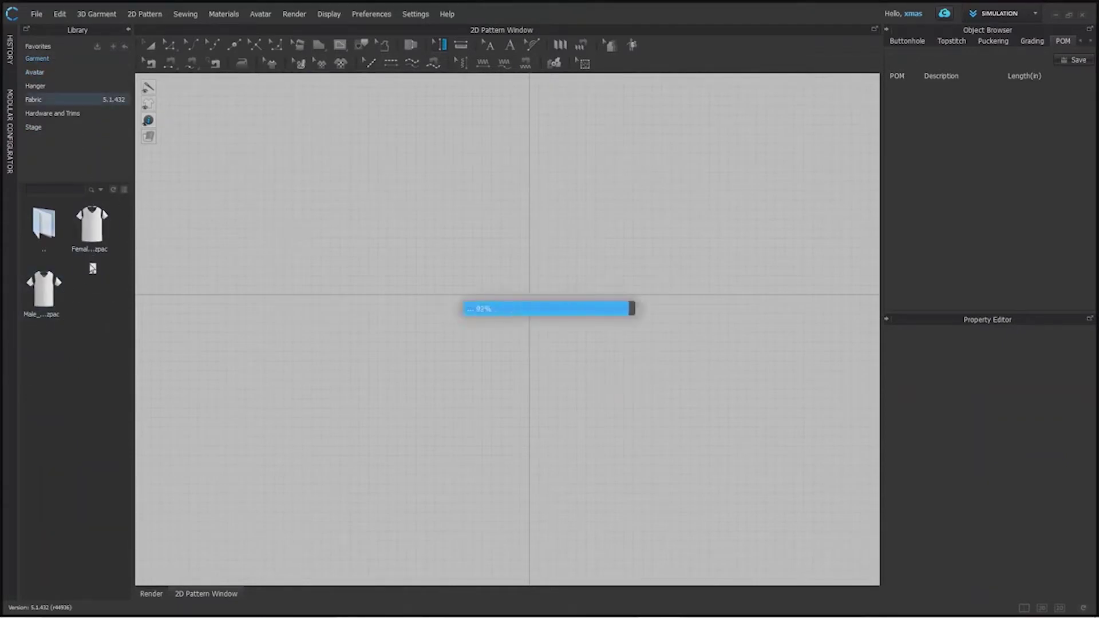
Step: Scroll down the list to preview Cotton swatches such as Cotton_Heavy_Canvas and Cotton_Sateen
scroll(93, 291, down, 2)
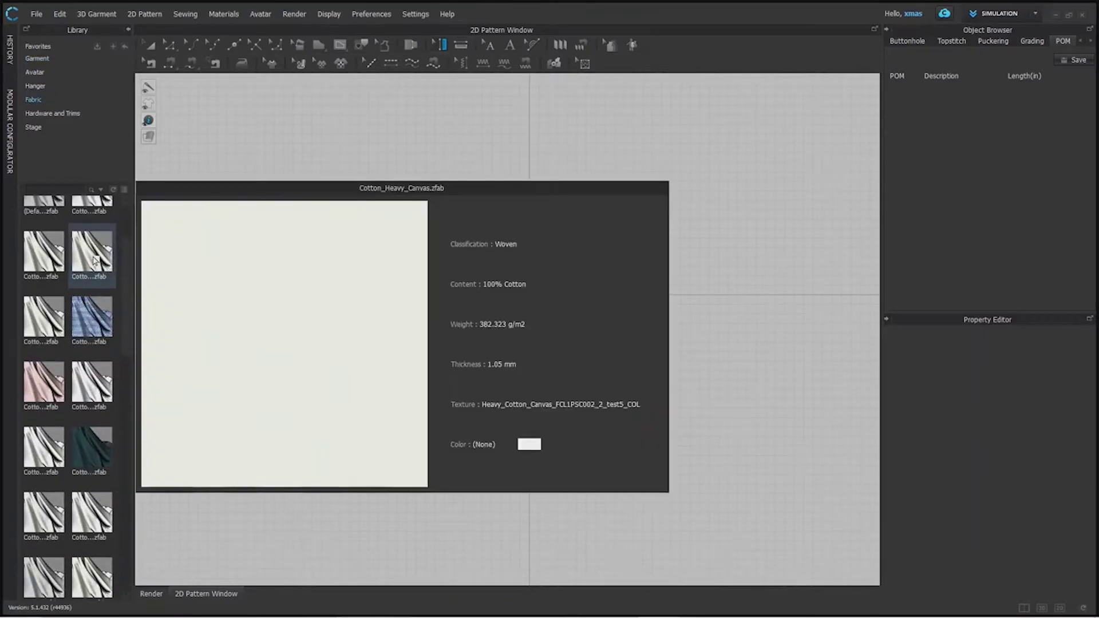
mouse_move(95, 310)
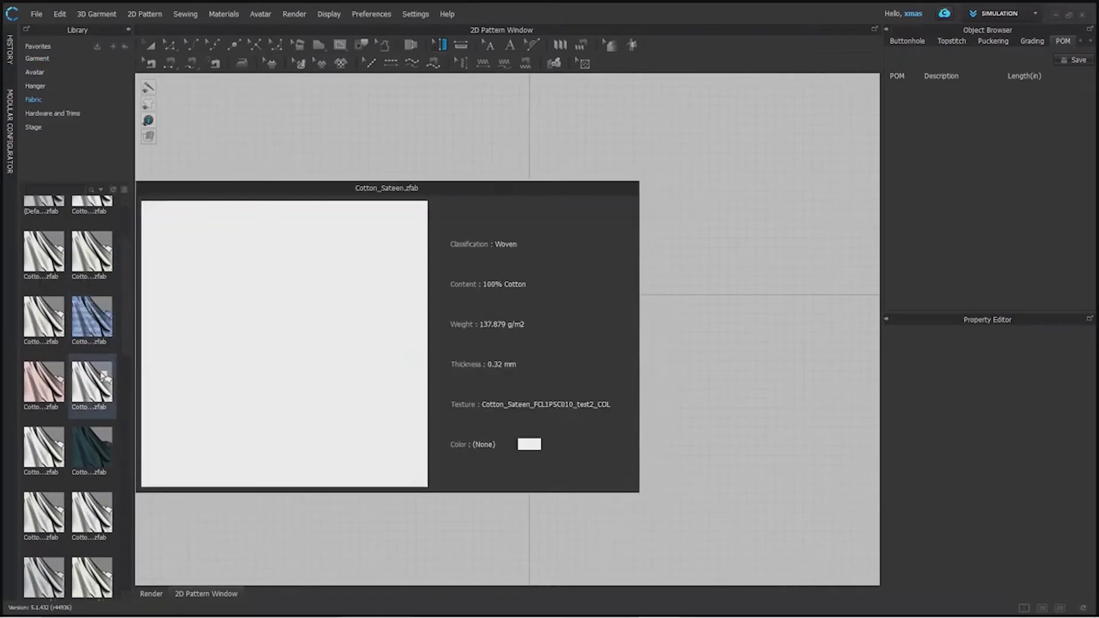
mouse_move(95, 442)
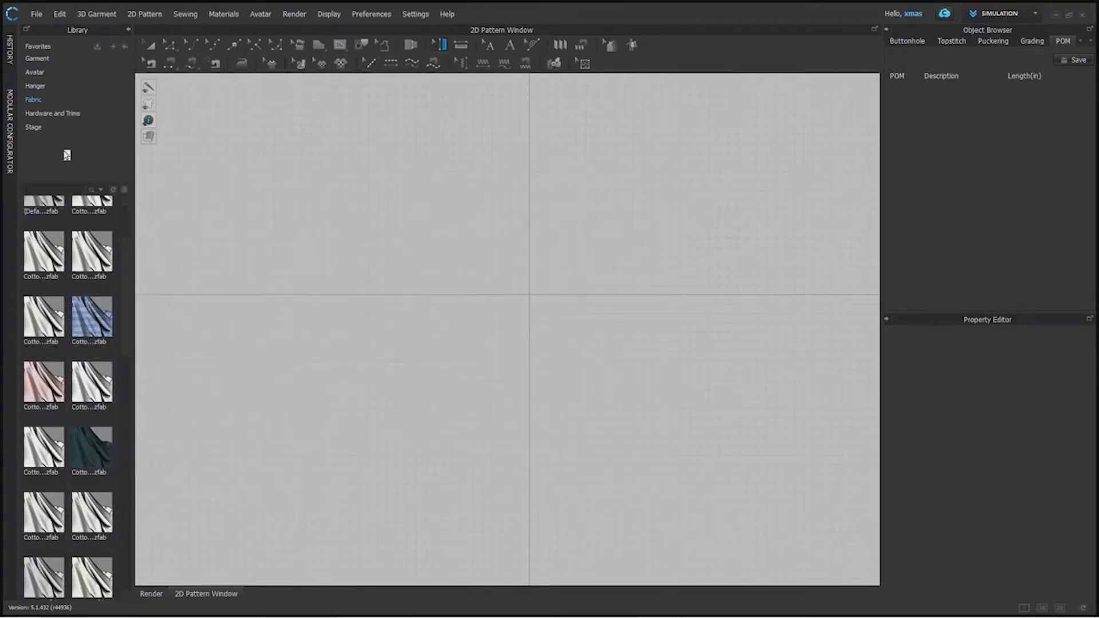
click(10, 49)
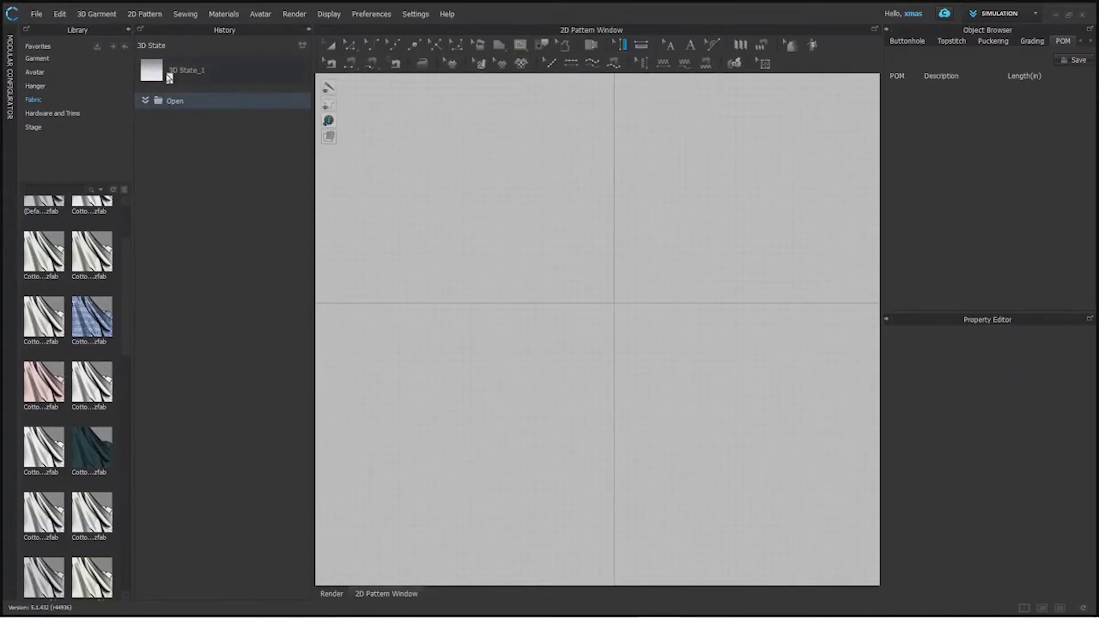
click(10, 92)
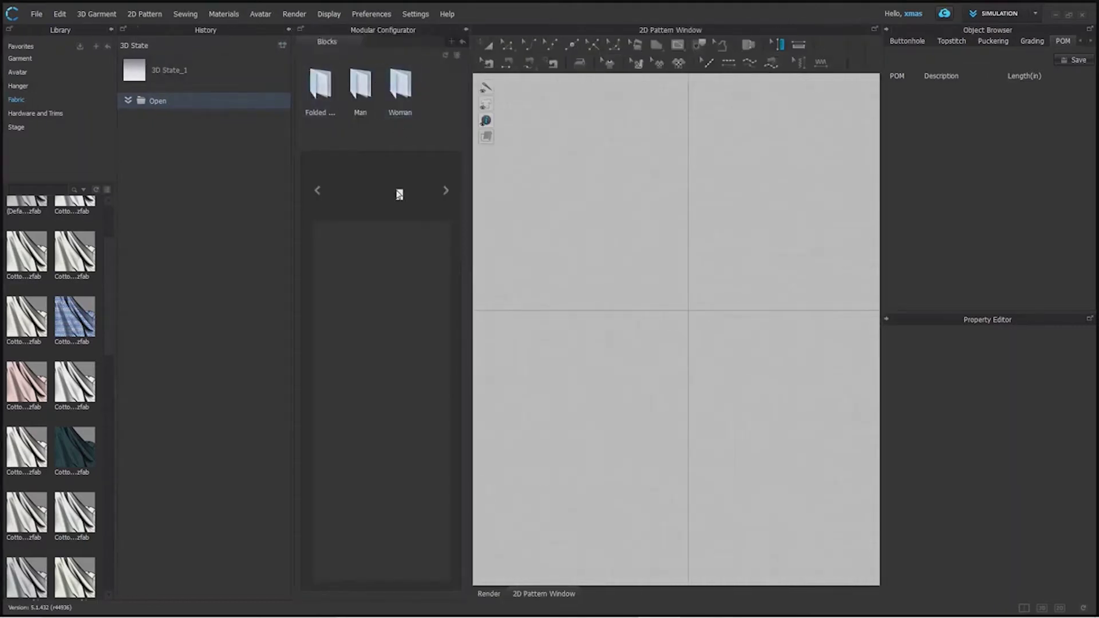
click(465, 29)
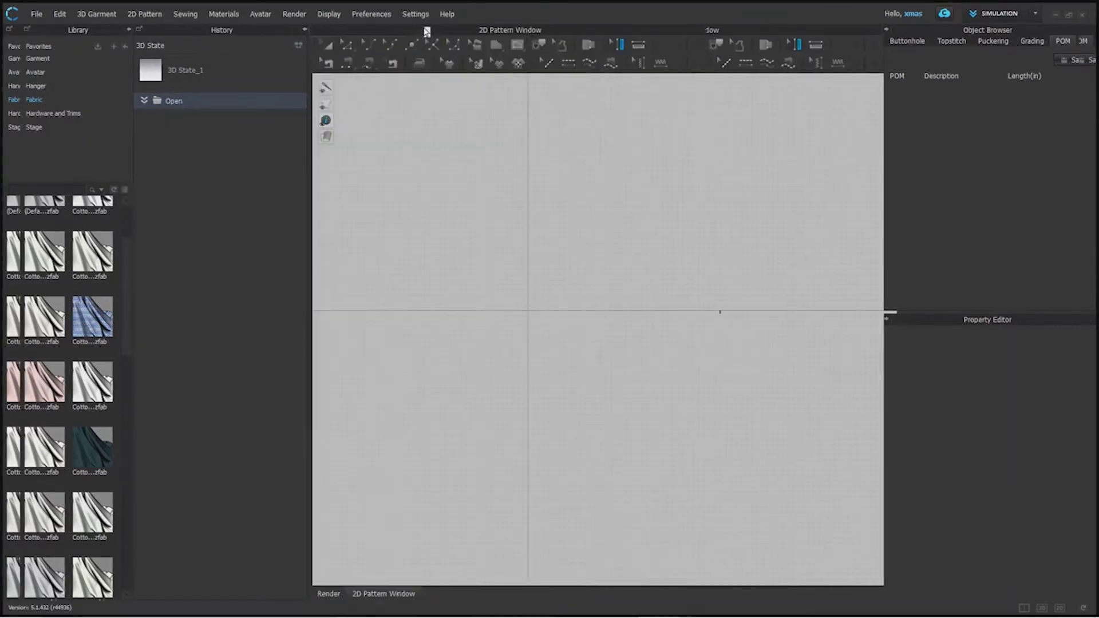
click(306, 29)
mouse_move(135, 213)
mouse_down()
mouse_move(194, 210)
mouse_move(142, 199)
mouse_up()
drag(884, 263, 923, 256)
click(1025, 608)
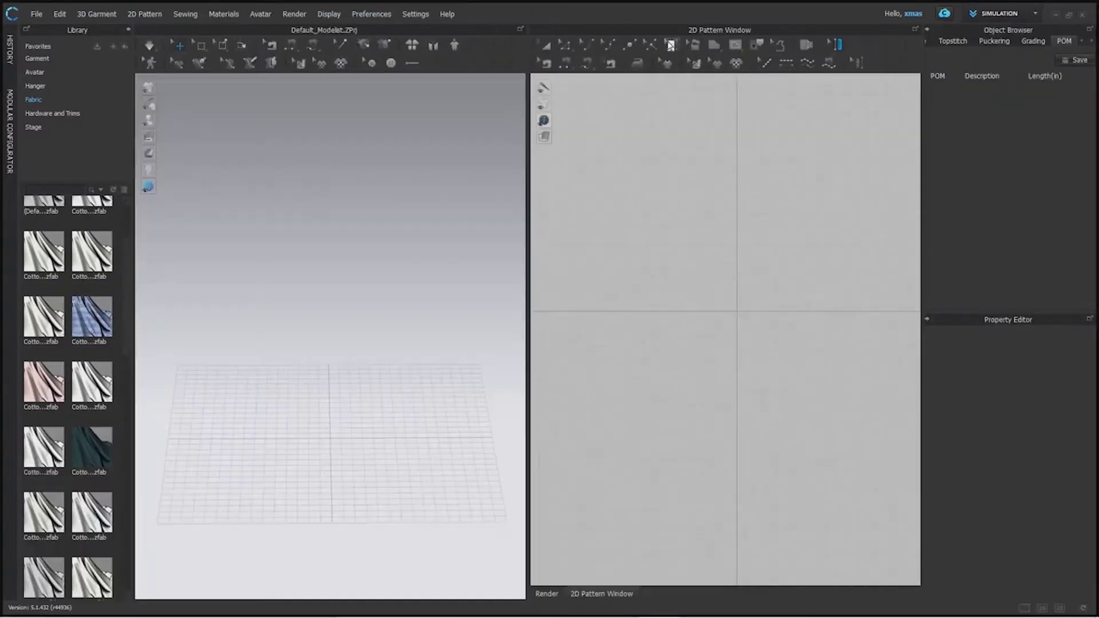
click(915, 29)
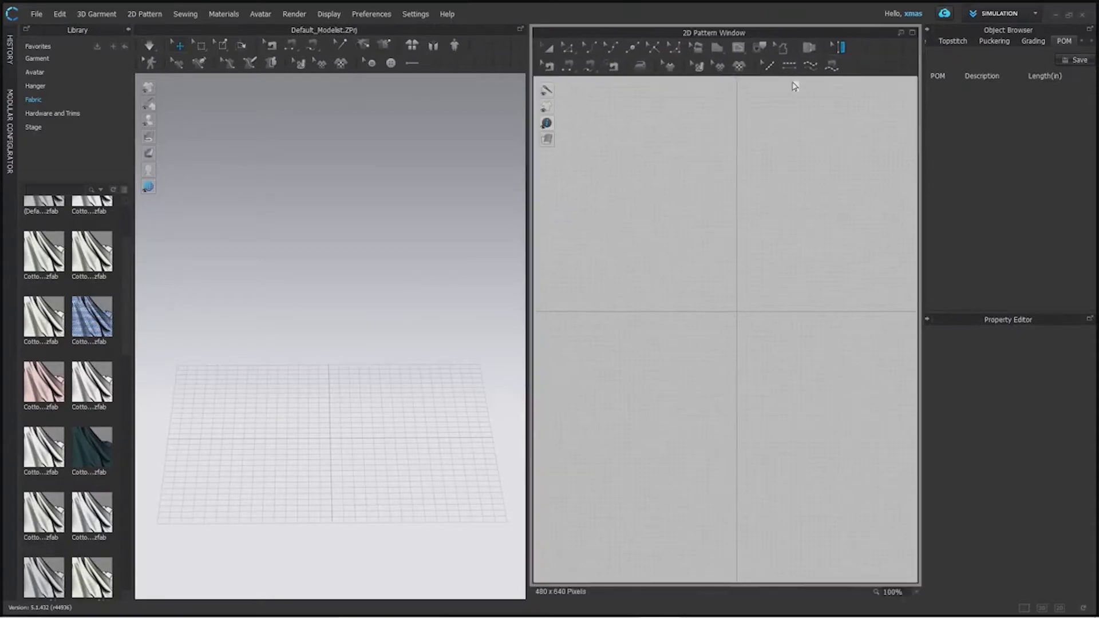
drag(798, 35, 825, 40)
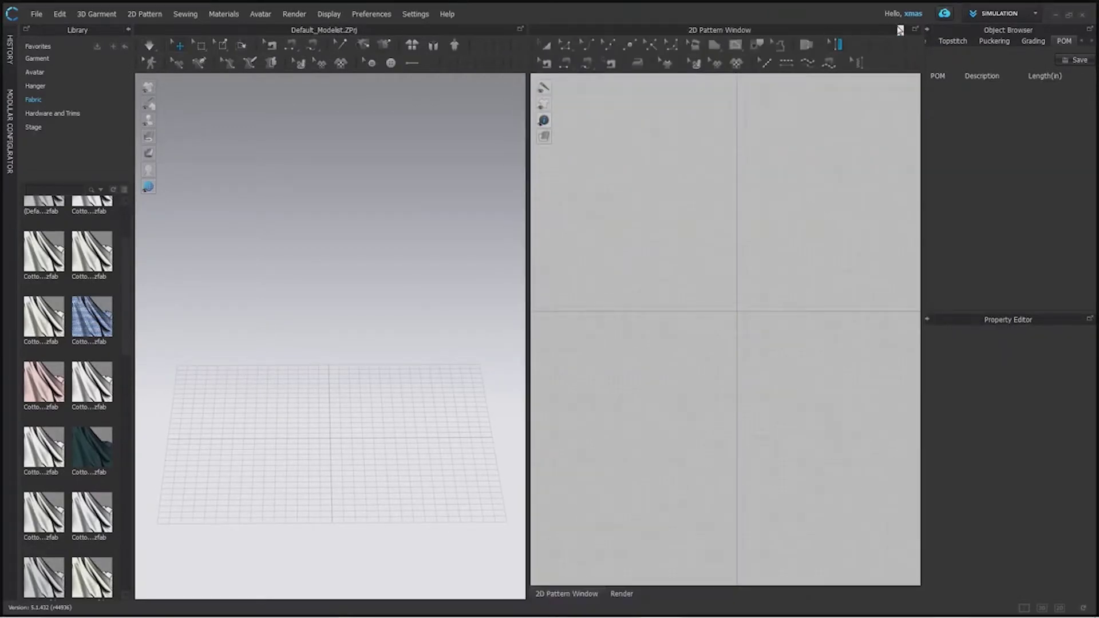
click(1031, 15)
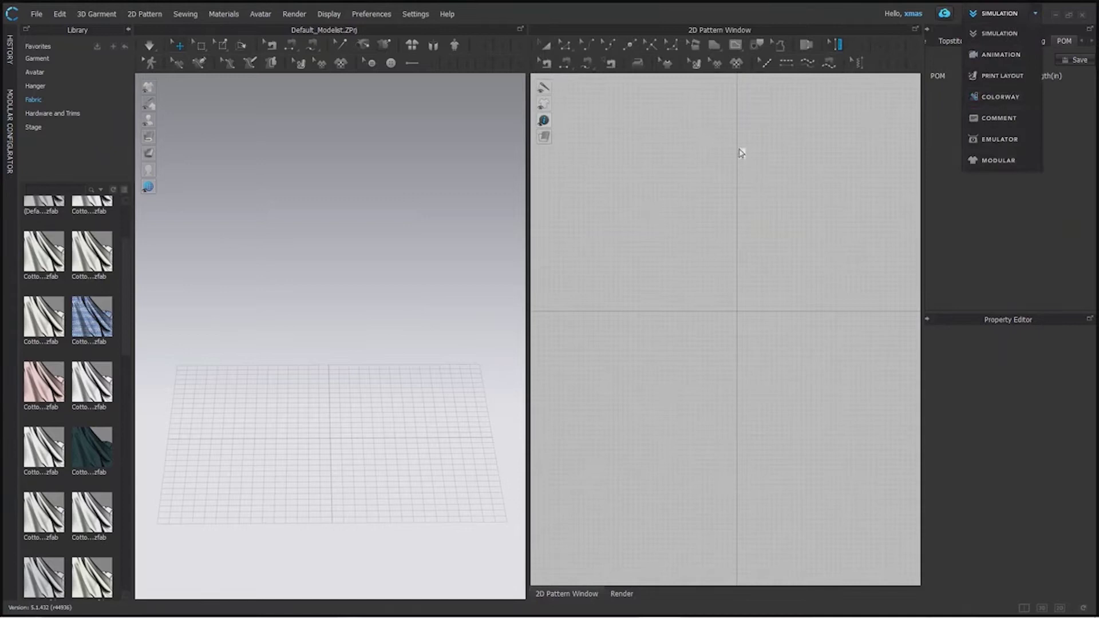
click(999, 34)
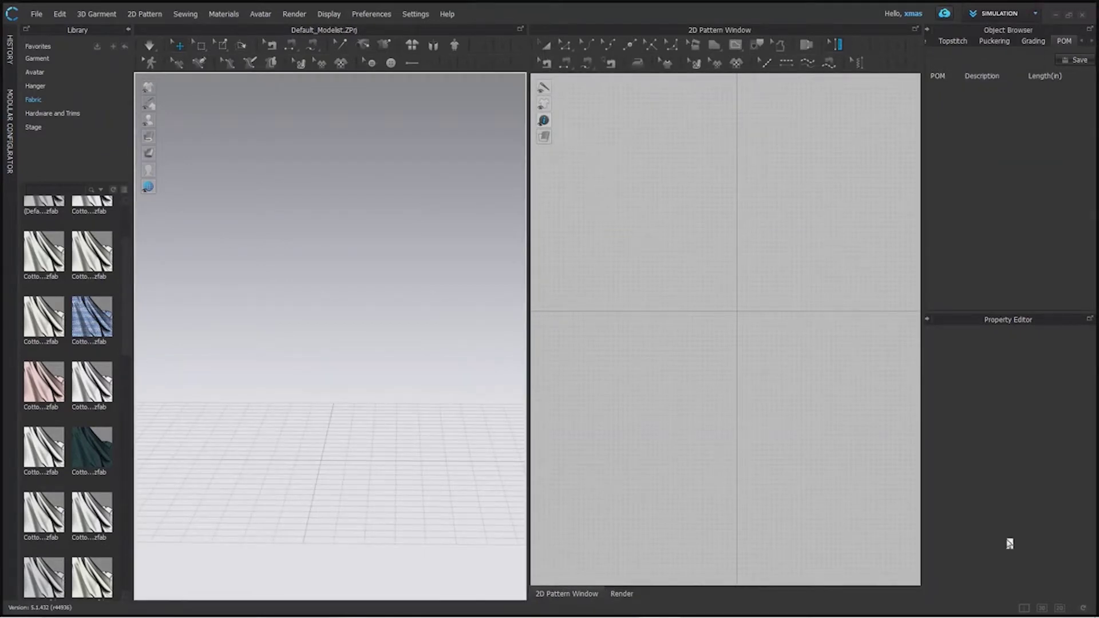
Step: In the 2D-only layout, activate Transform Pattern (A) and deselect on the empty canvas to show FABRIC 1
click(1067, 608)
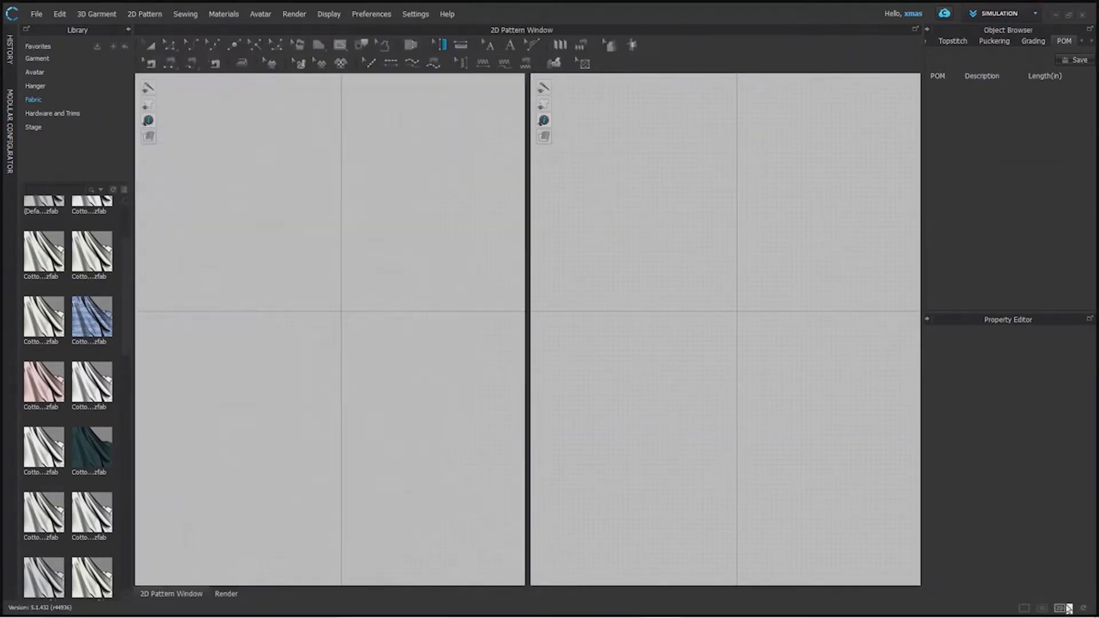
click(148, 48)
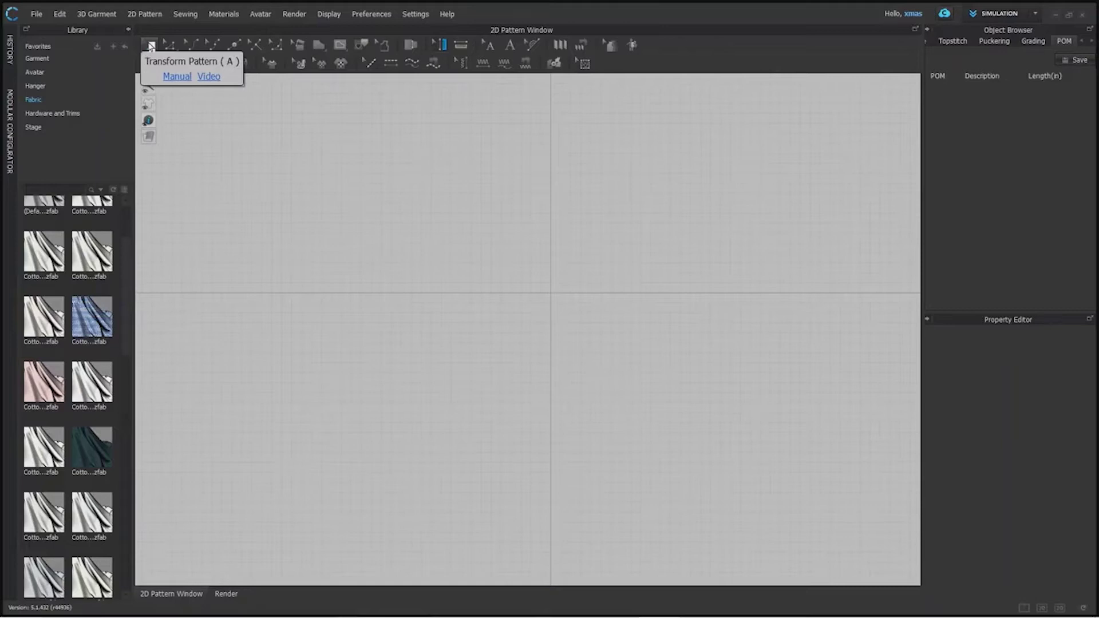
click(150, 46)
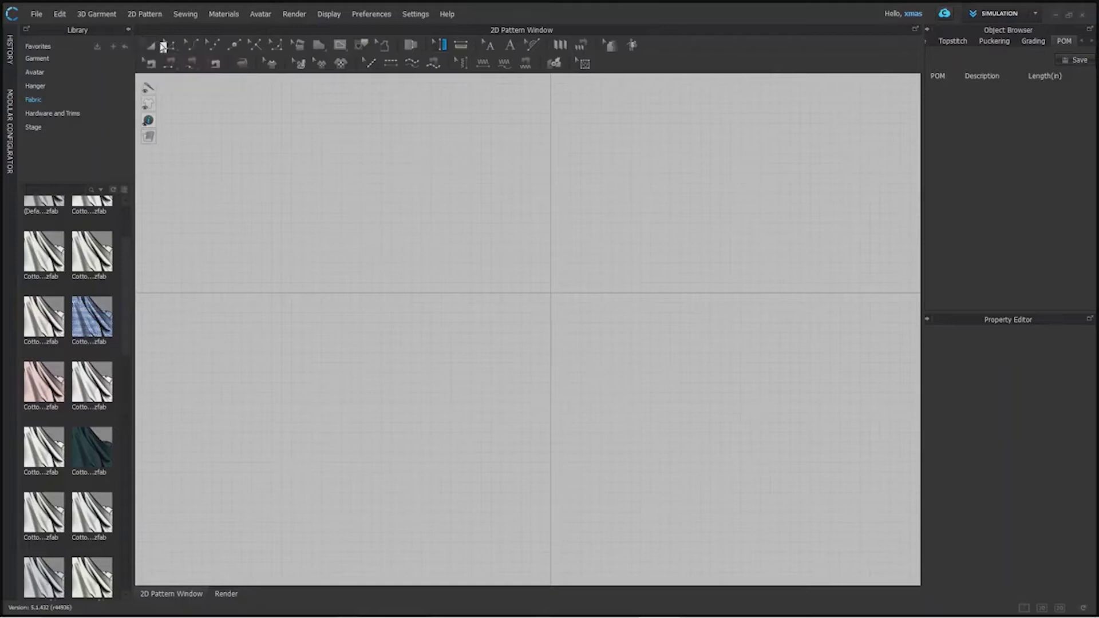
click(318, 202)
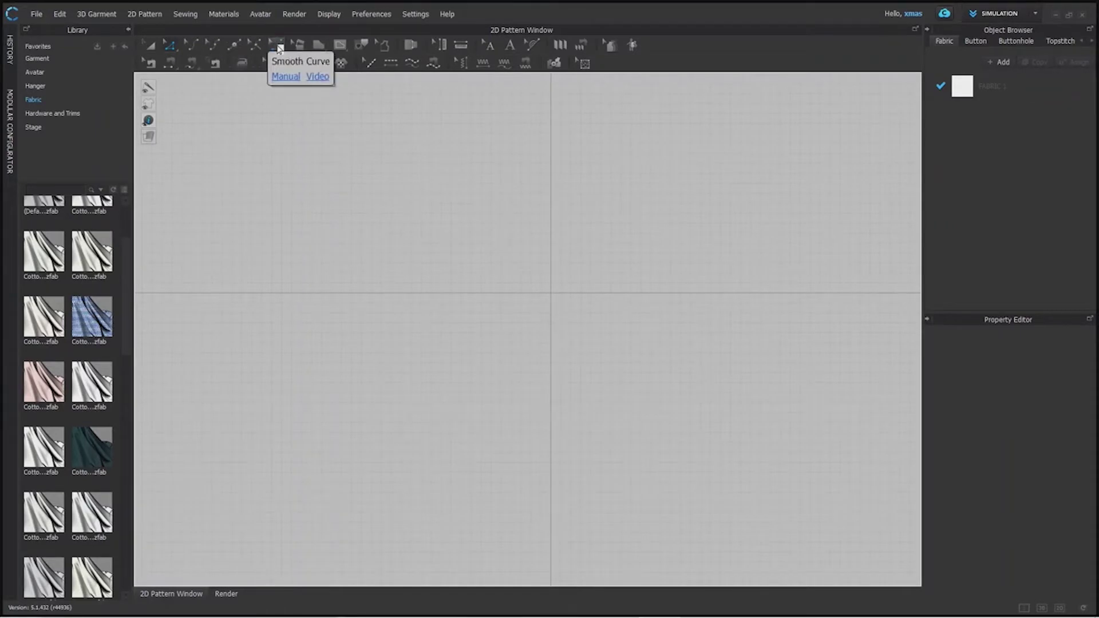
Step: Draw a rectangle with the Rectangle (S) tool and orbit to see it upright in 3D
click(319, 45)
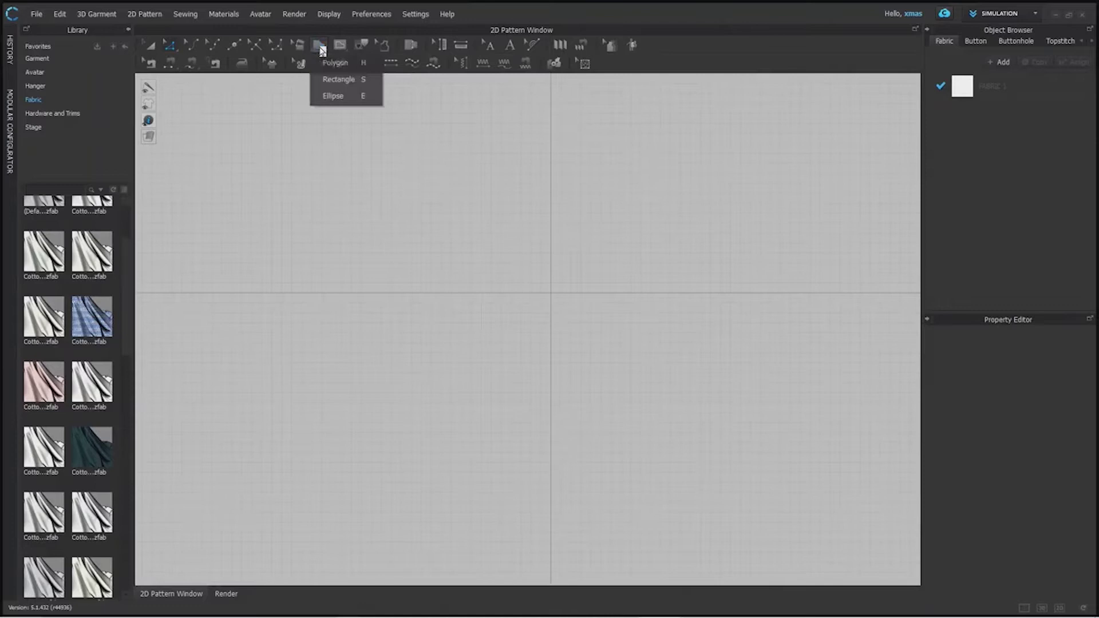
click(351, 81)
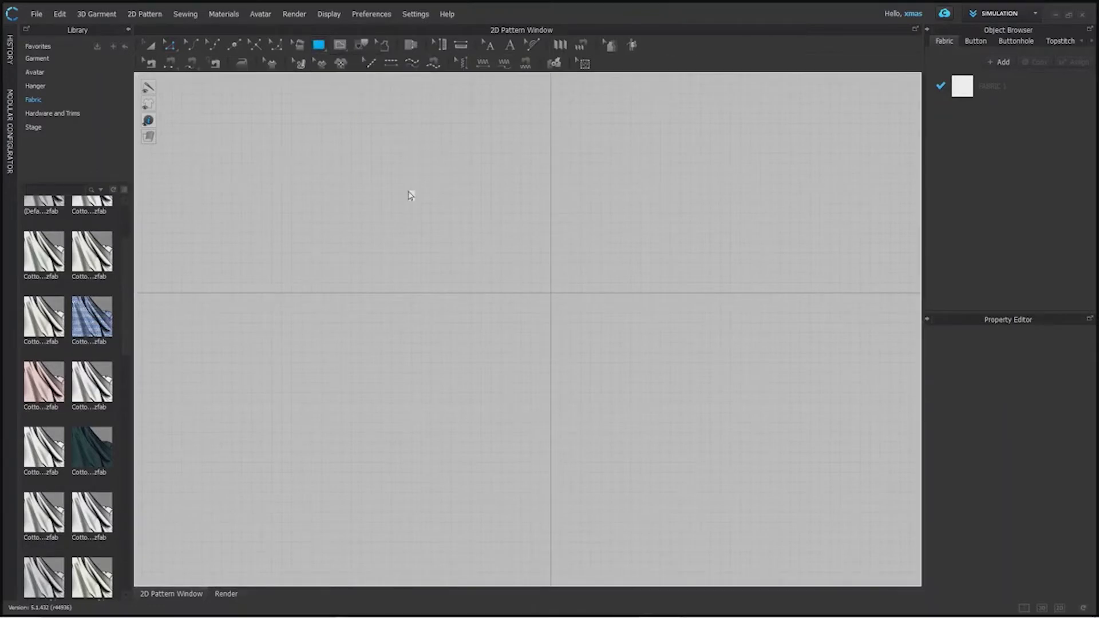
drag(462, 197, 568, 344)
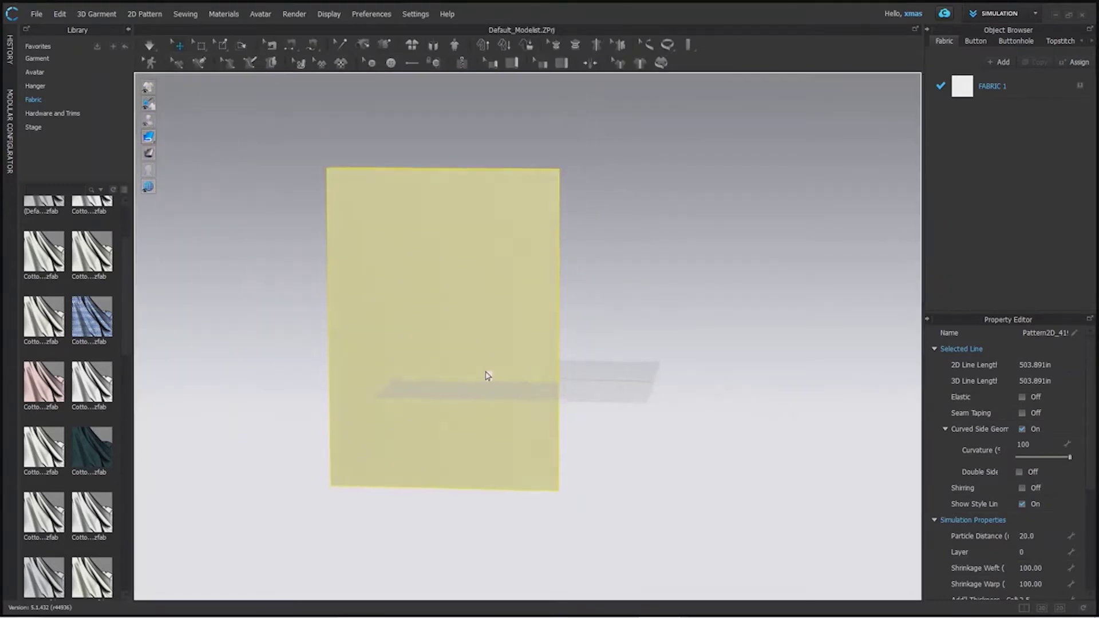
right_drag(438, 372, 603, 386)
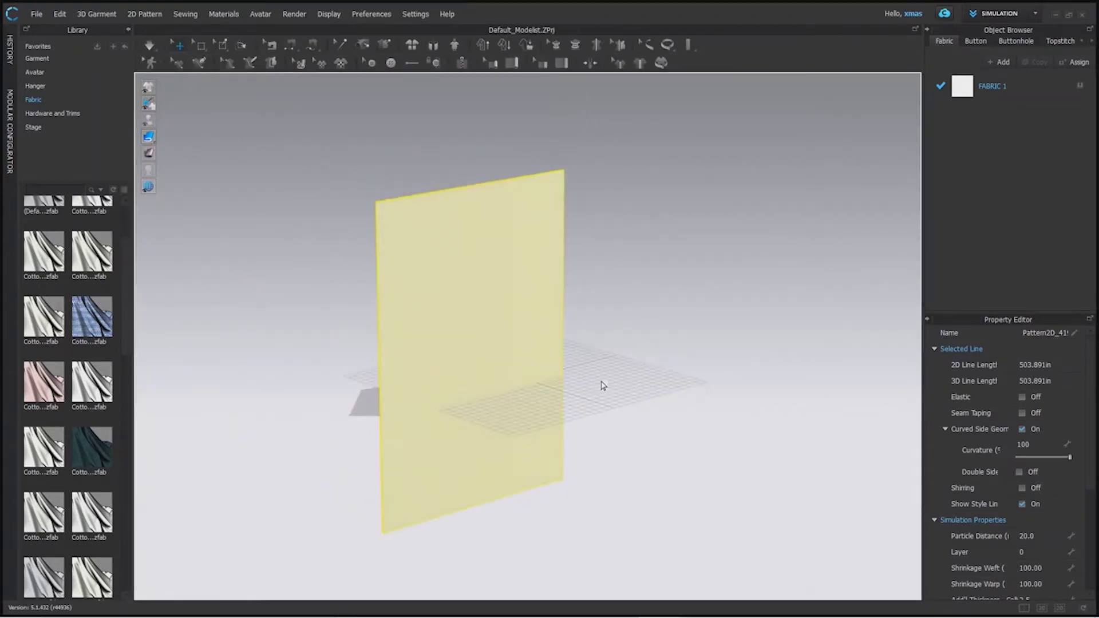
Step: Back in the 2D-only view, create a 10 × 10 in rectangle beside the first pattern
click(1057, 608)
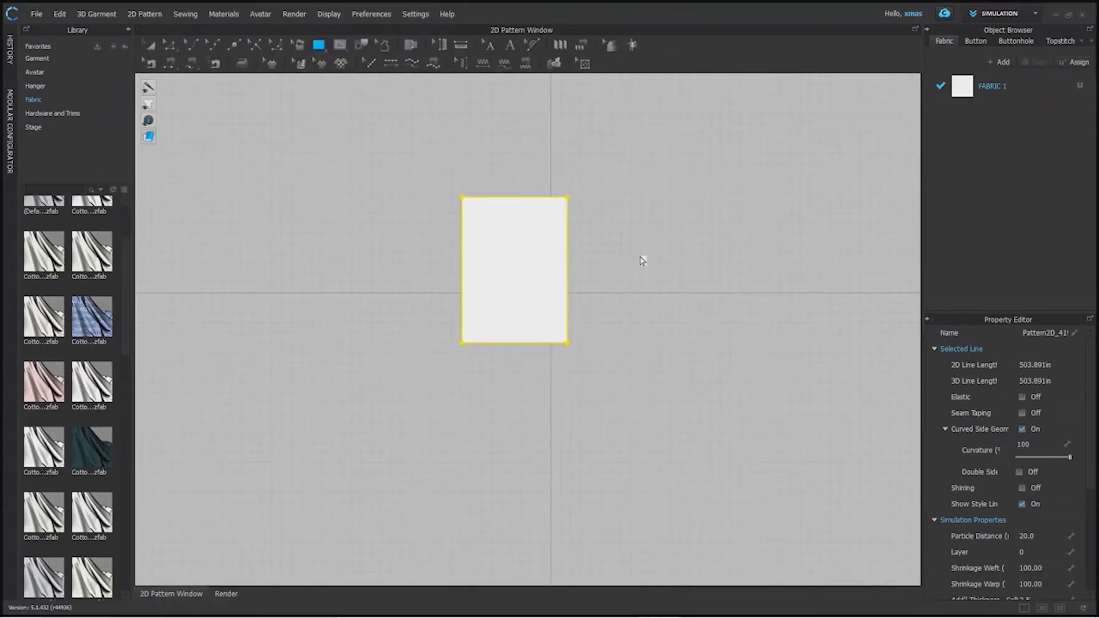
click(672, 272)
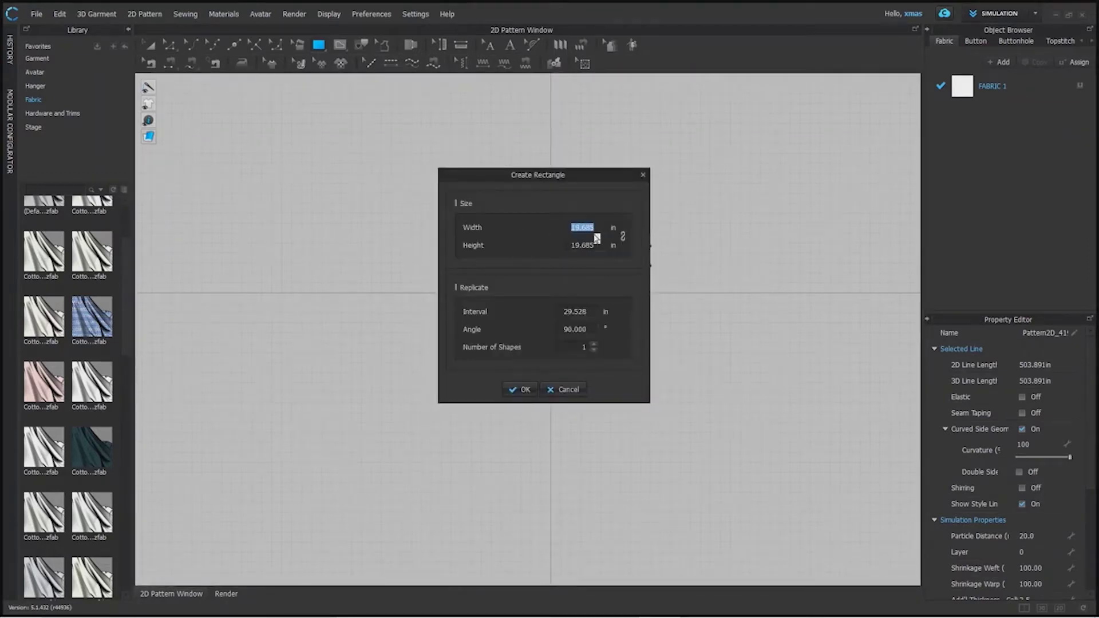
text(10)
click(583, 246)
text(10)
click(520, 389)
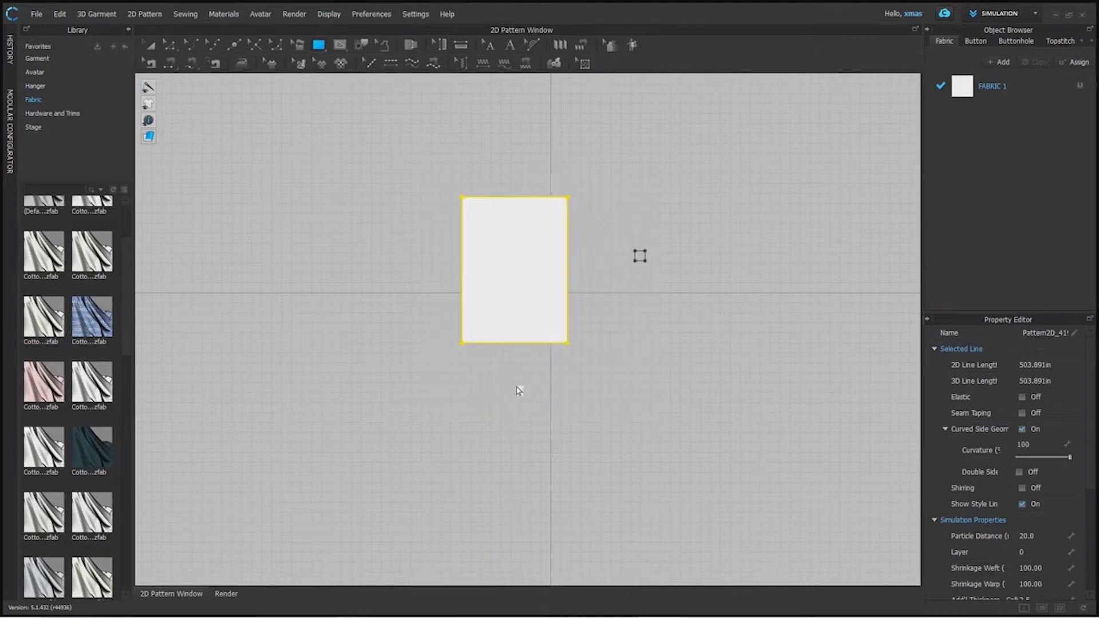
Step: Drag the 10 × 10 in square leftward with Transform Pattern, then reframe the canvas
drag(634, 252, 639, 260)
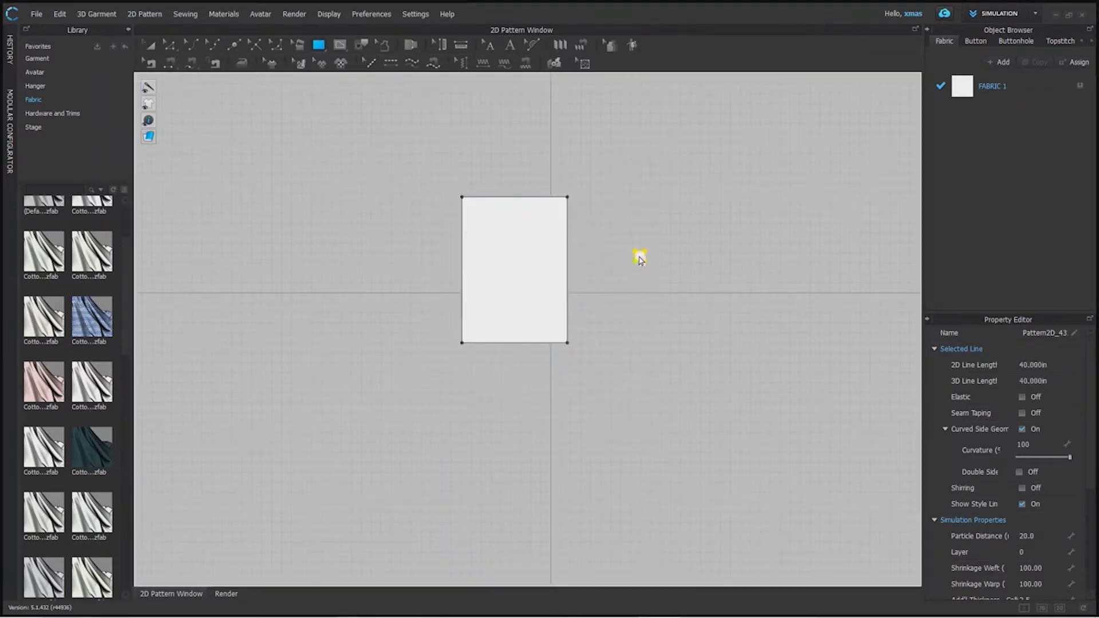
scroll(640, 259, up, 3)
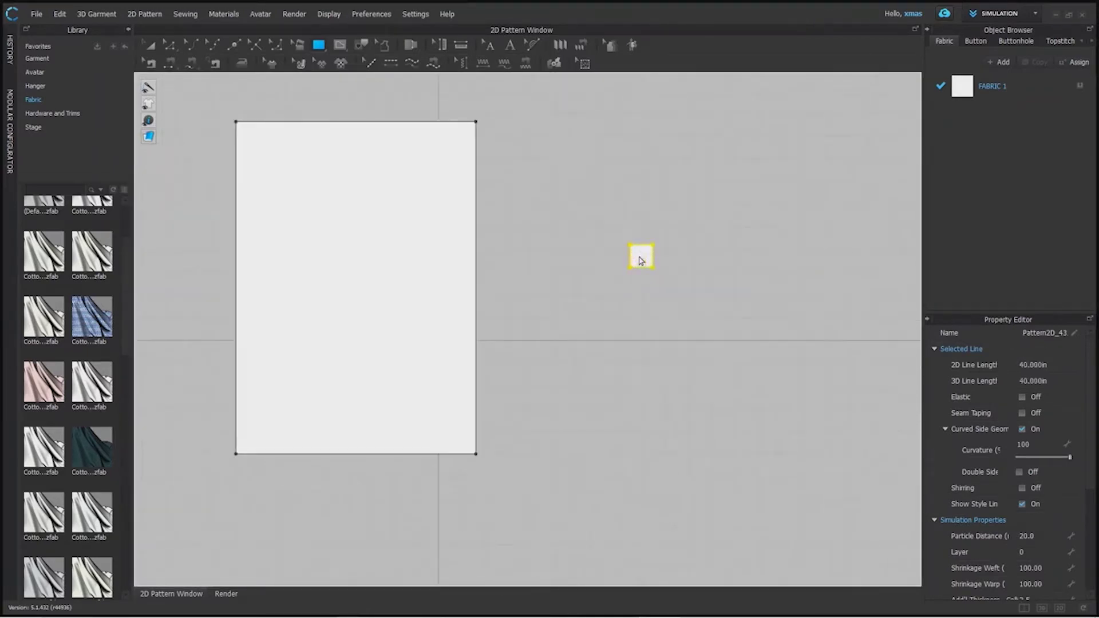
scroll(640, 261, up, 8)
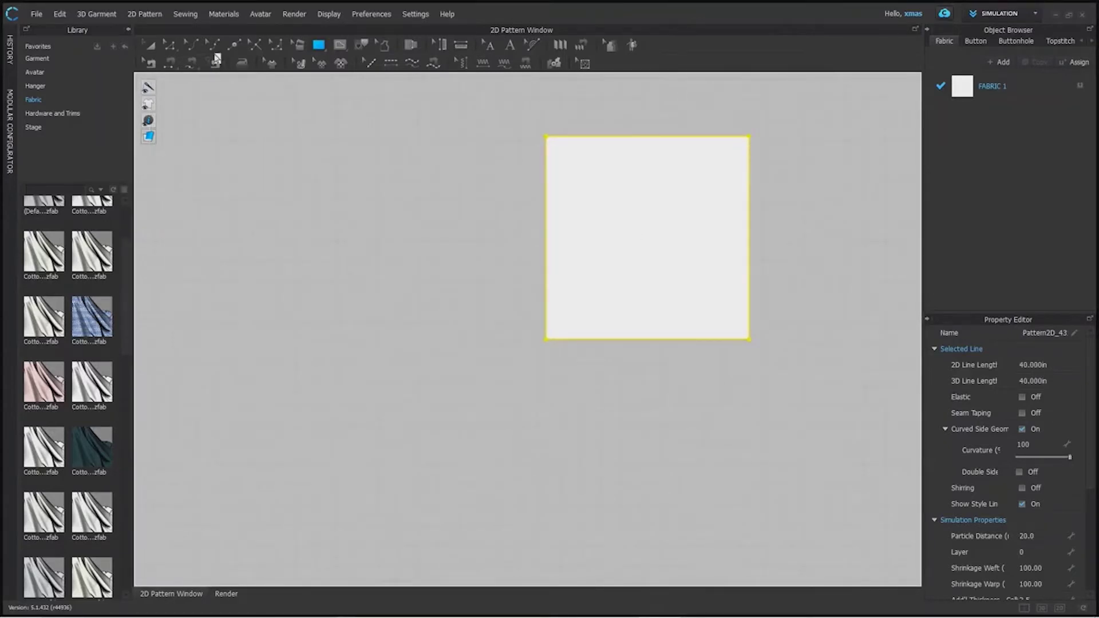
click(150, 45)
drag(679, 190, 336, 223)
right_drag(483, 275, 834, 258)
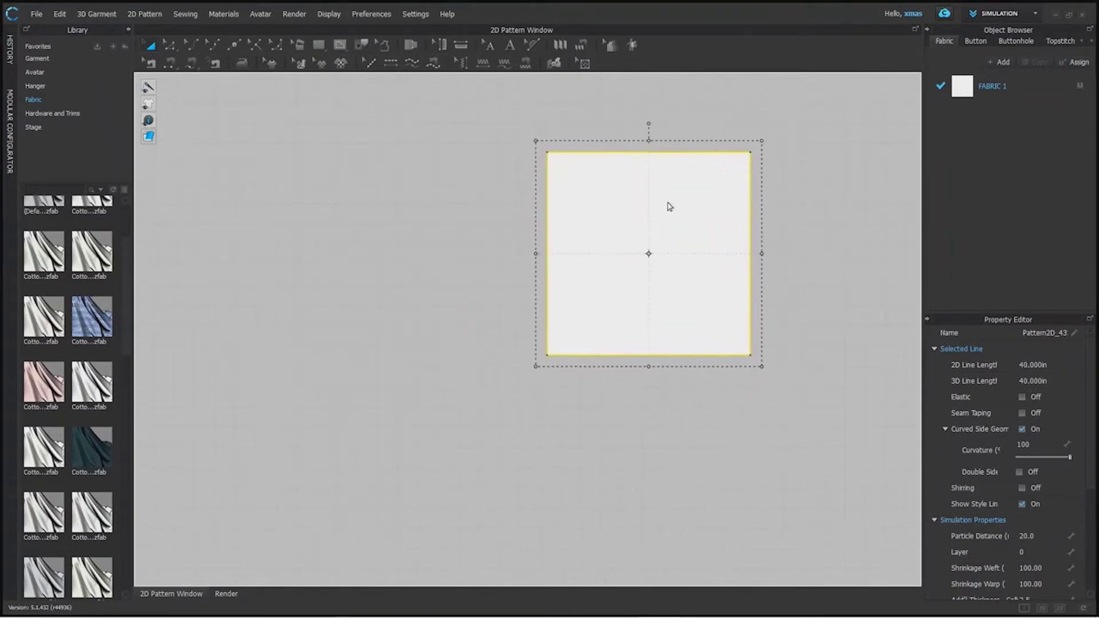
right_drag(617, 209, 422, 283)
scroll(474, 280, down, 3)
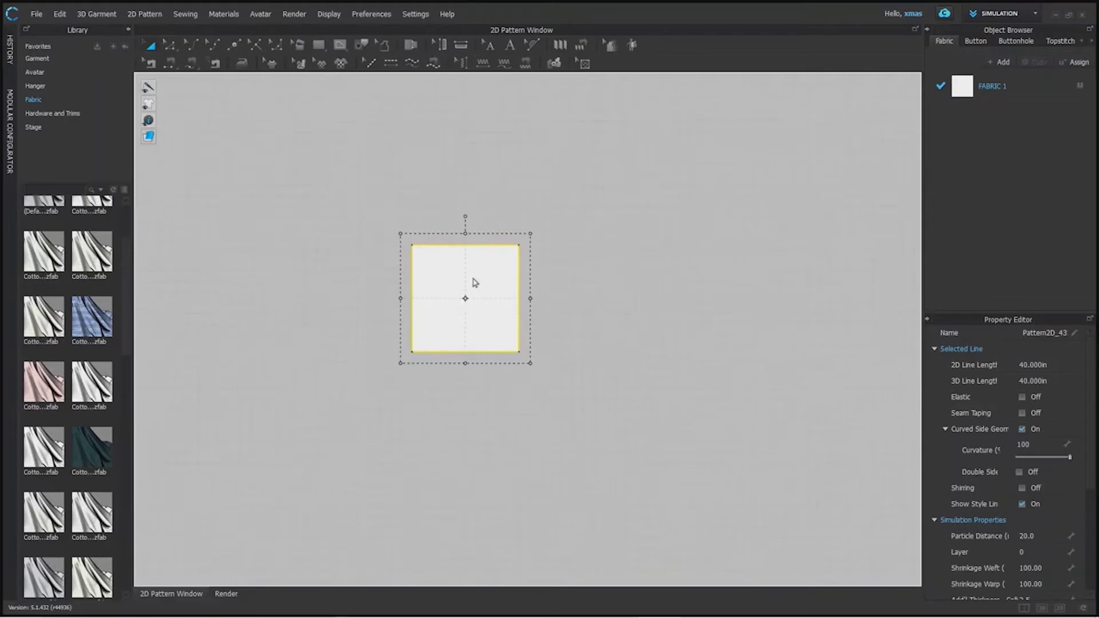
Step: Add points on the square's left, right and bottom edges, then bow the top-right edge upward
click(236, 45)
click(411, 300)
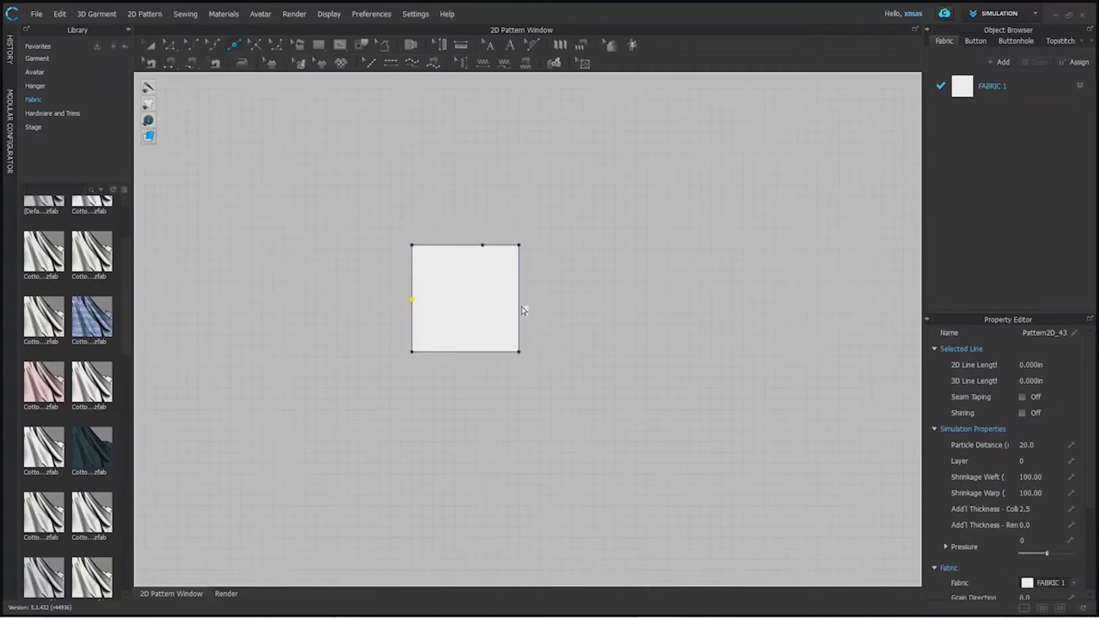
scroll(520, 295, up, 5)
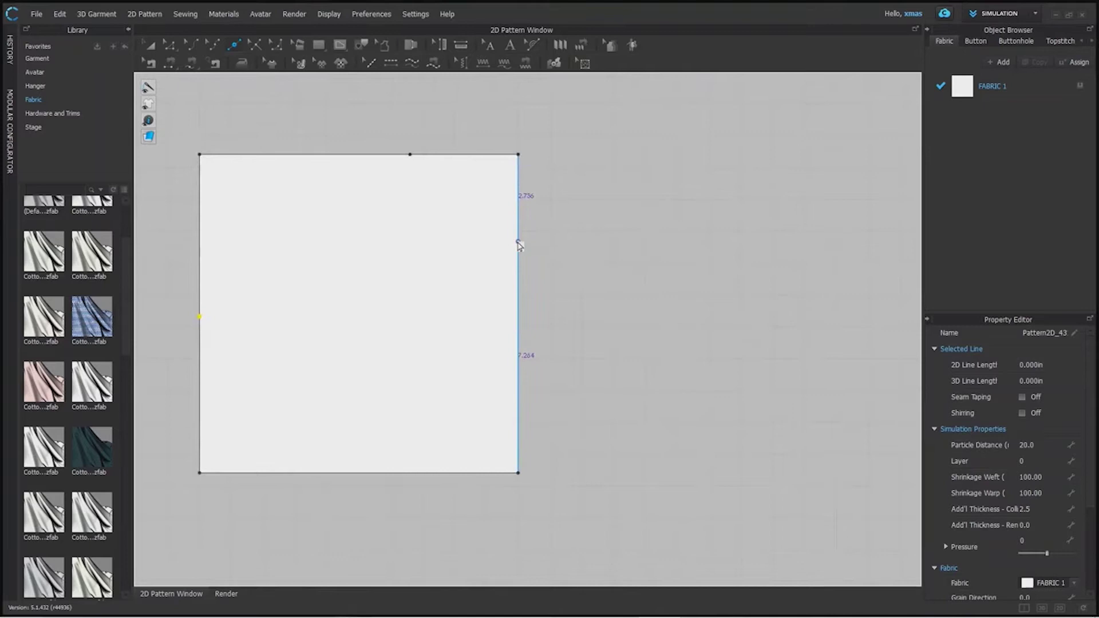
click(518, 242)
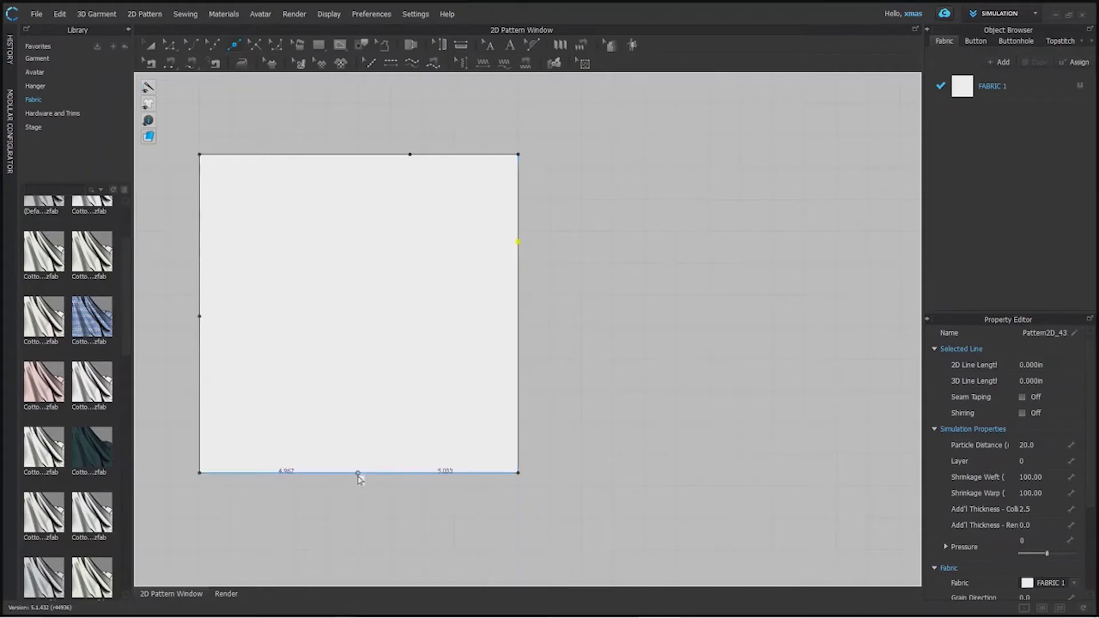
click(357, 474)
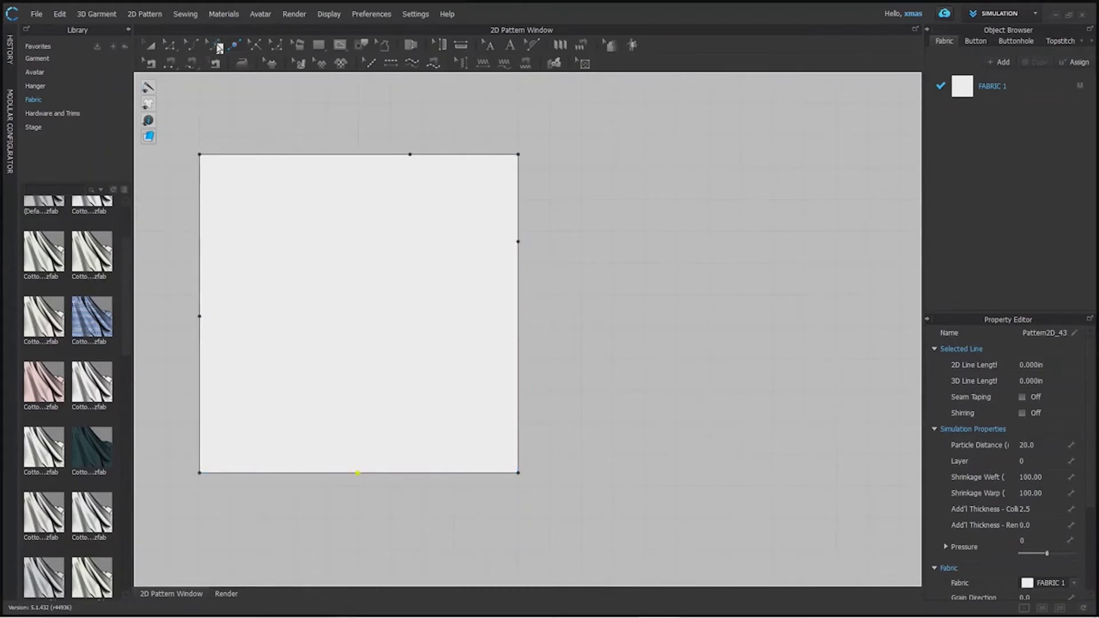
click(217, 46)
drag(491, 154, 492, 95)
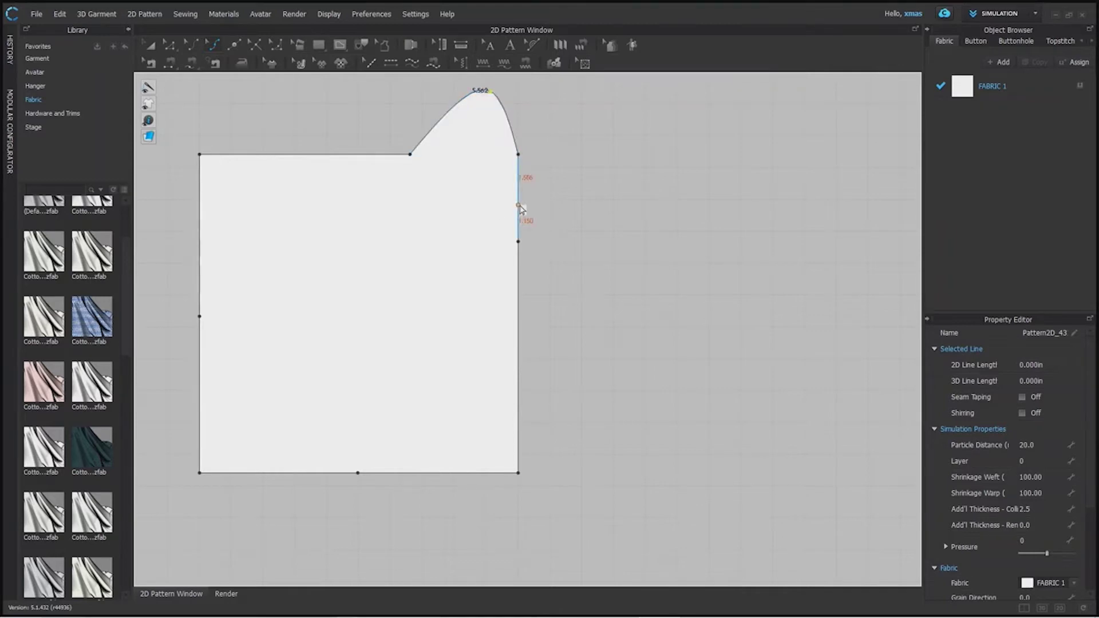
Step: Bulge the square's upper right edge outward by an exact X-axis distance of 3 in
drag(519, 206, 557, 205)
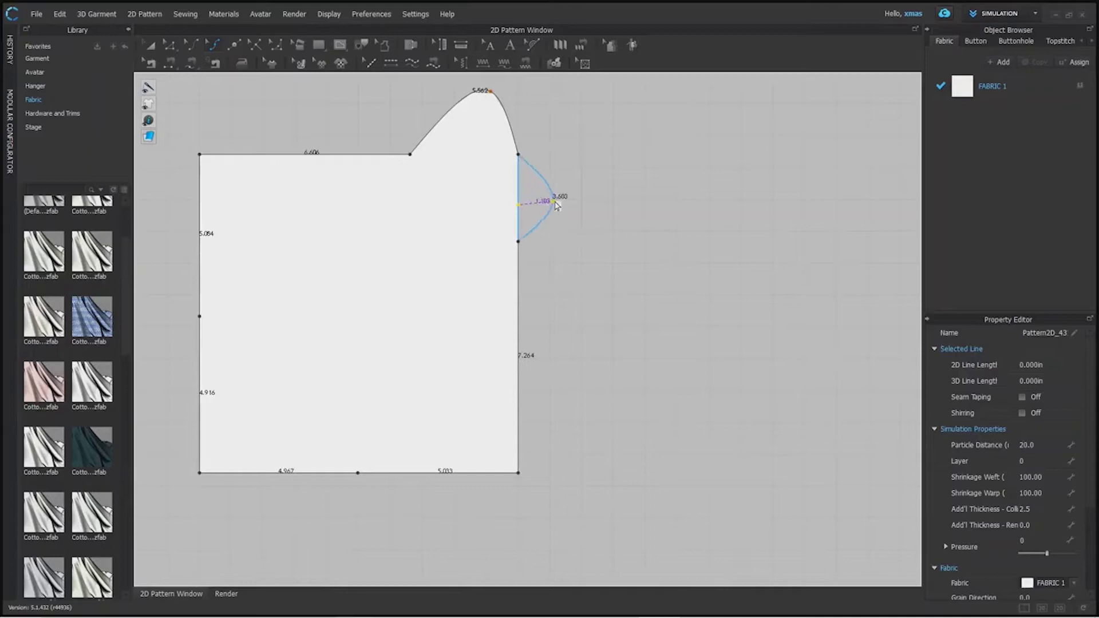
right_click(556, 206)
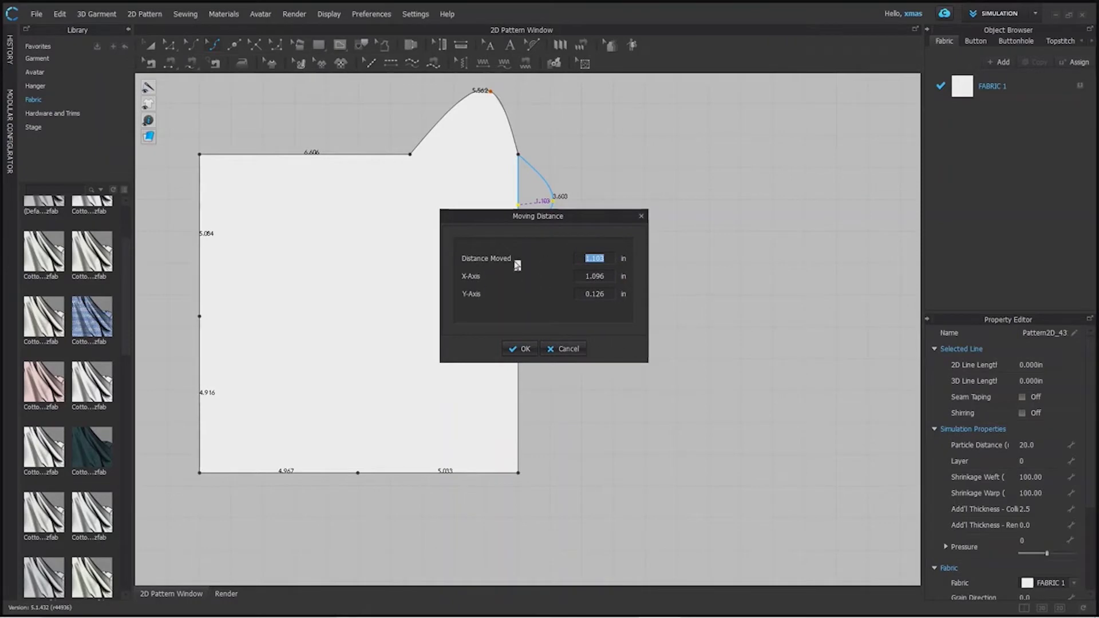
text(2)
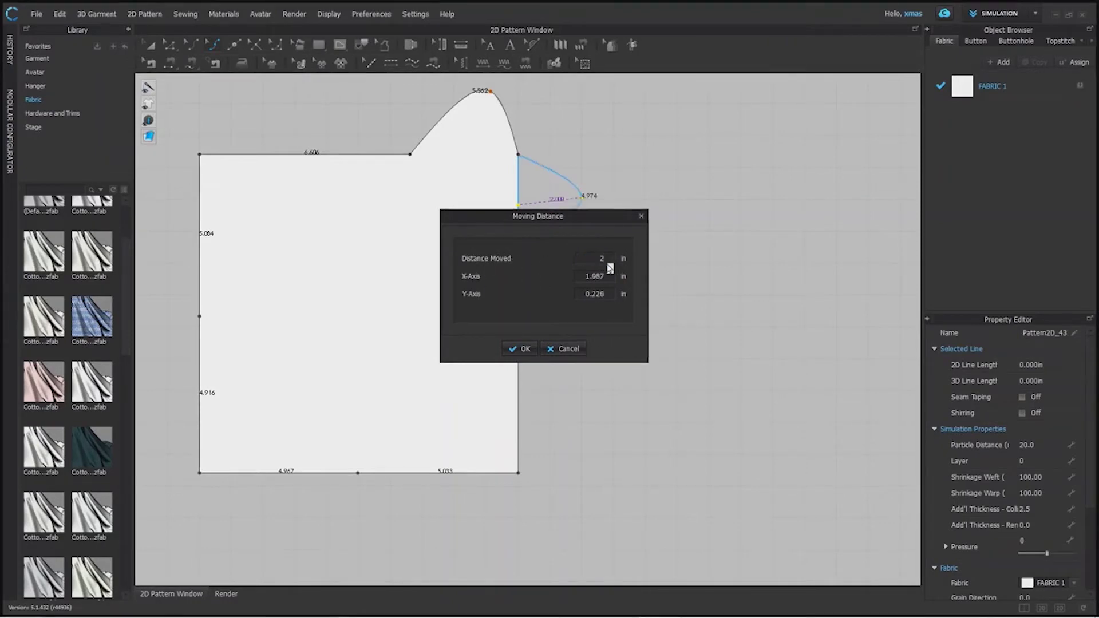
drag(596, 221, 425, 162)
click(428, 218)
text(3)
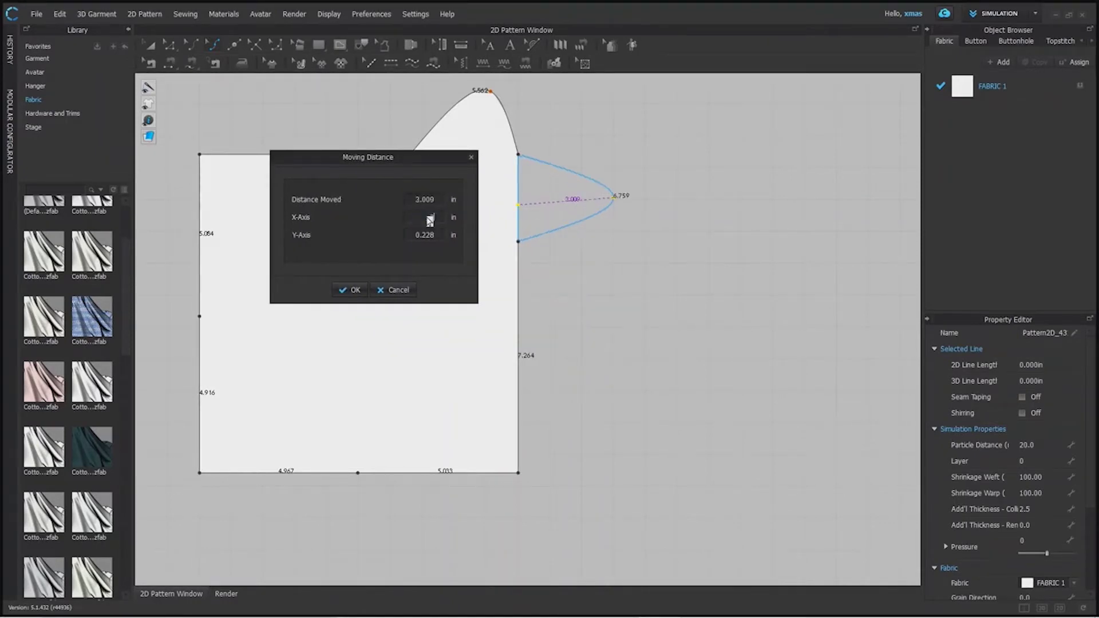
click(355, 290)
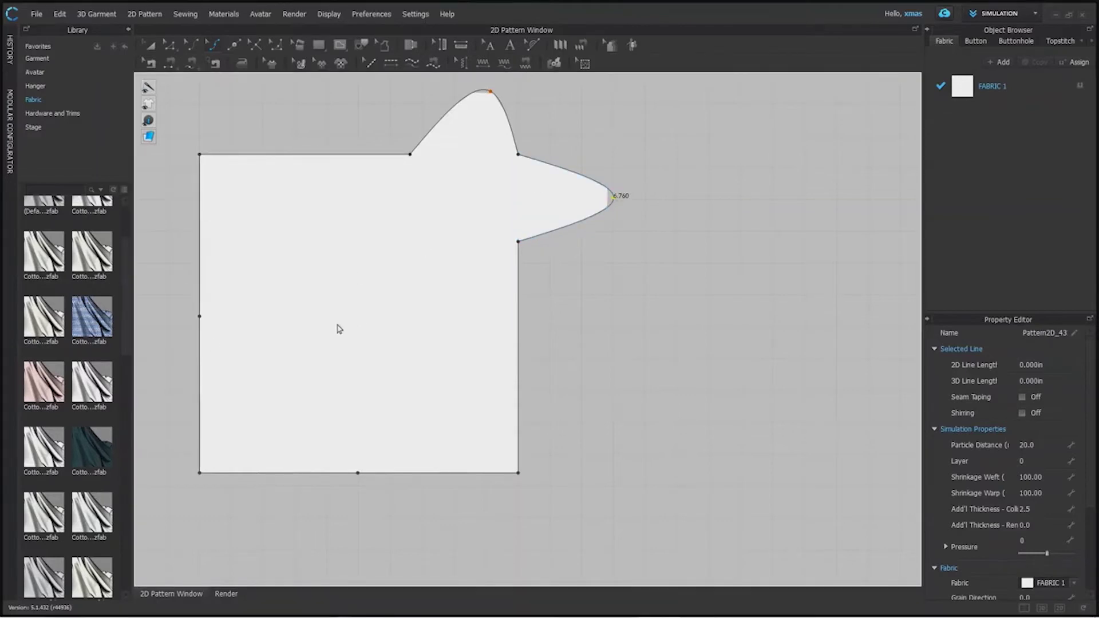
scroll(366, 337, down, 3)
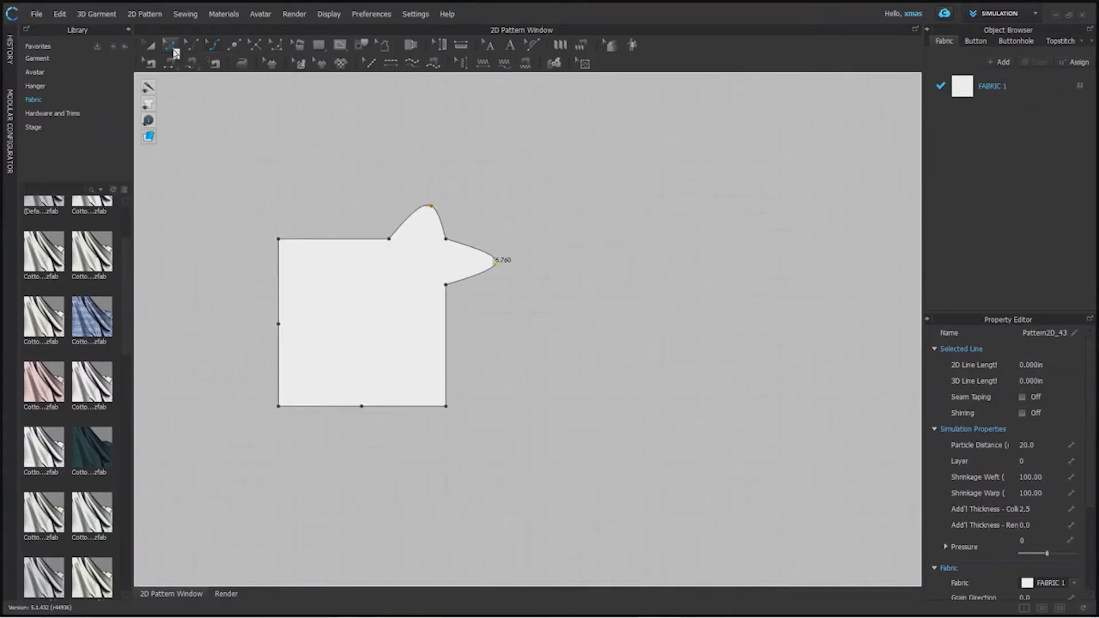
Step: Raise the pattern's top bump higher and round out its side bulge
click(172, 46)
drag(433, 205, 434, 188)
click(429, 184)
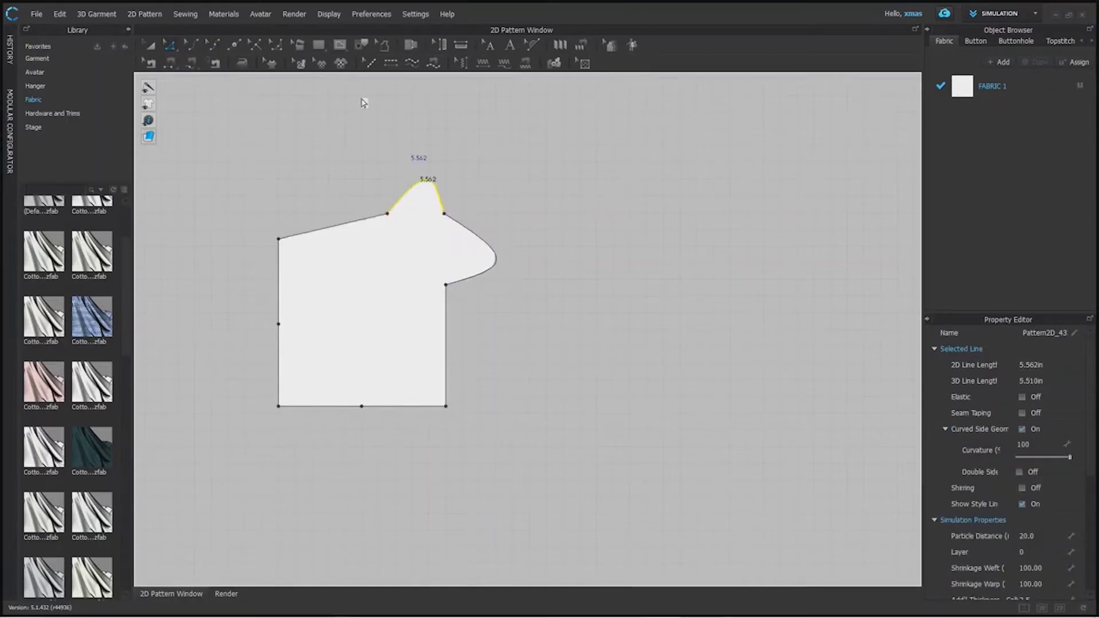
key(v)
drag(493, 246, 499, 244)
drag(432, 183, 424, 164)
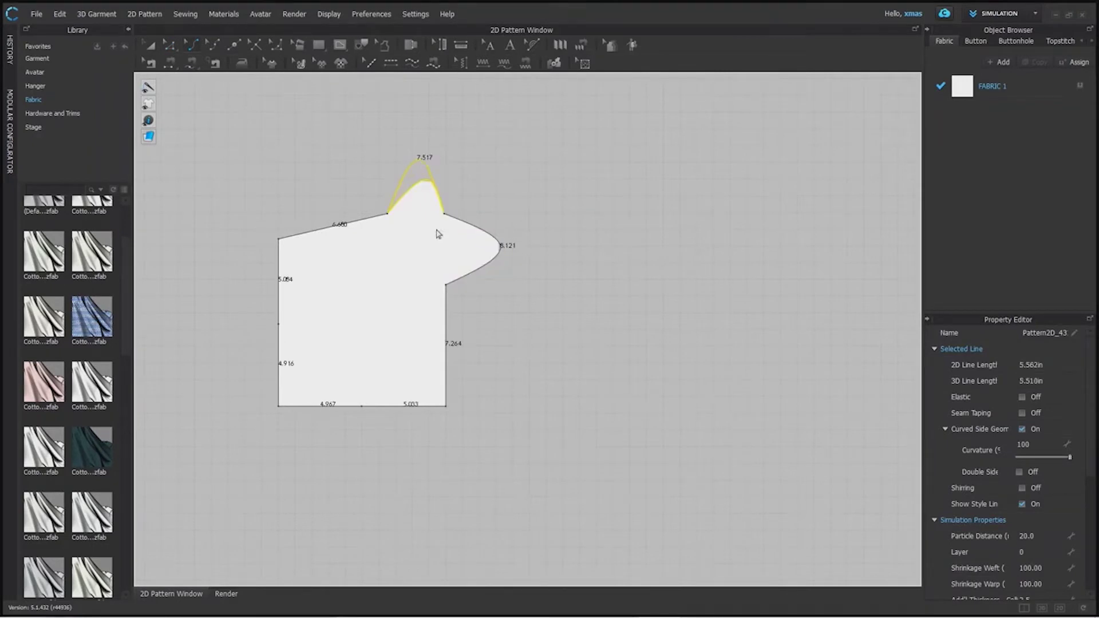
Step: Rotate the whole pattern so its square part sits as a diamond
click(151, 46)
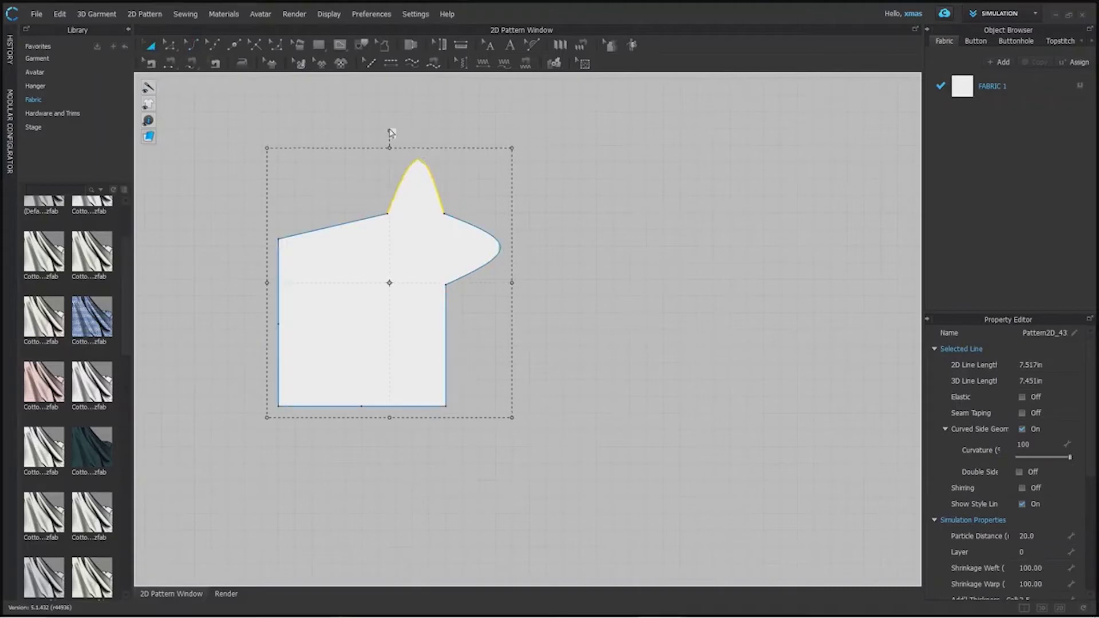
drag(391, 132, 499, 392)
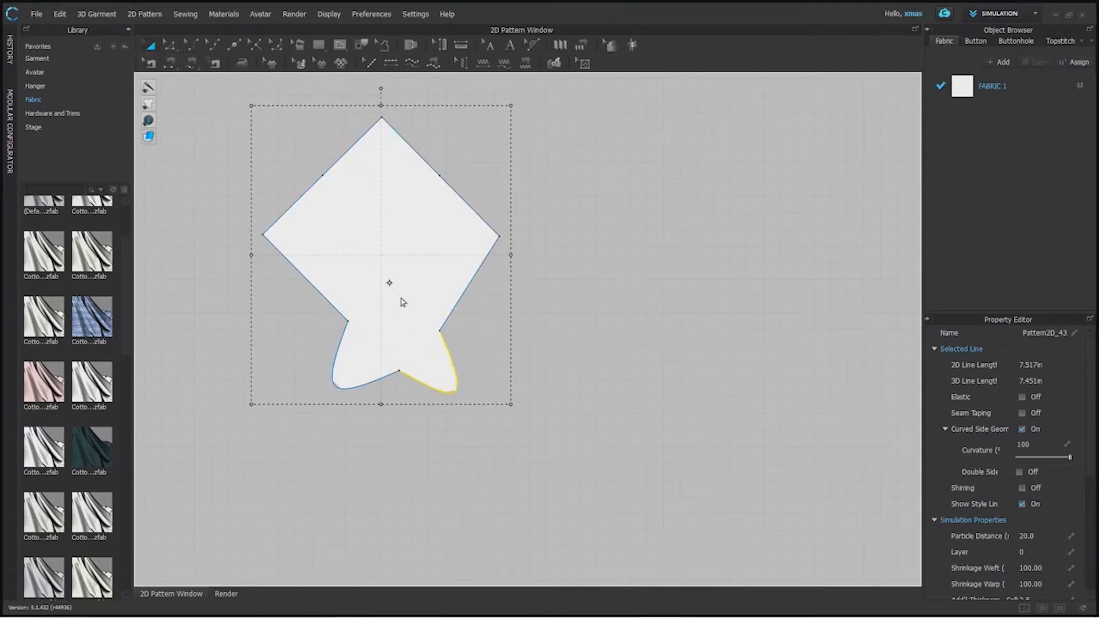
scroll(453, 395, up, 5)
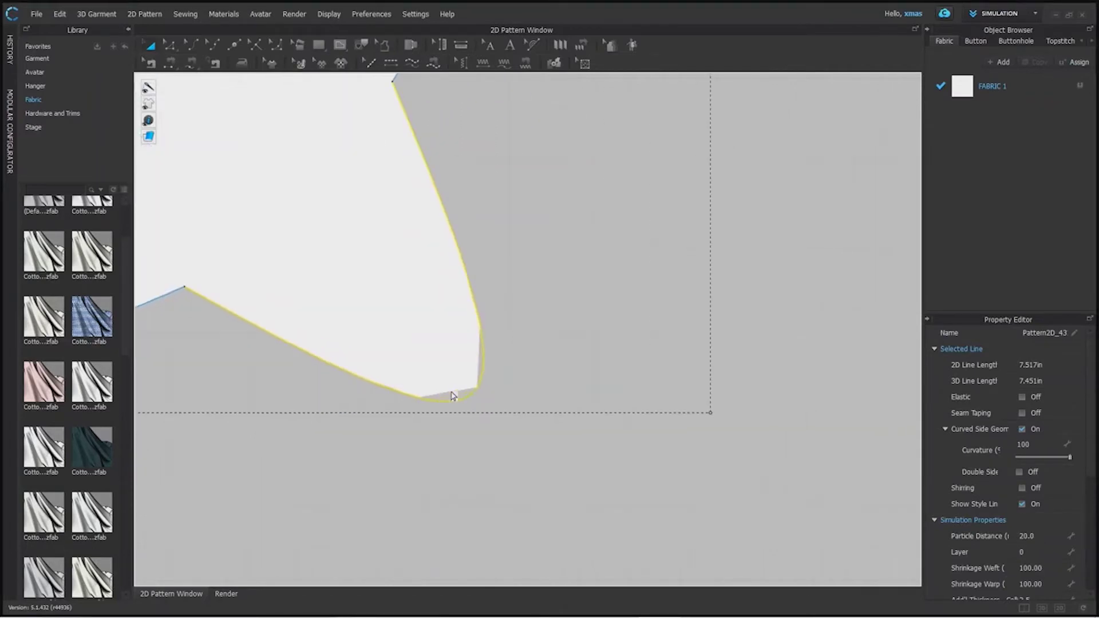
scroll(453, 395, down, 10)
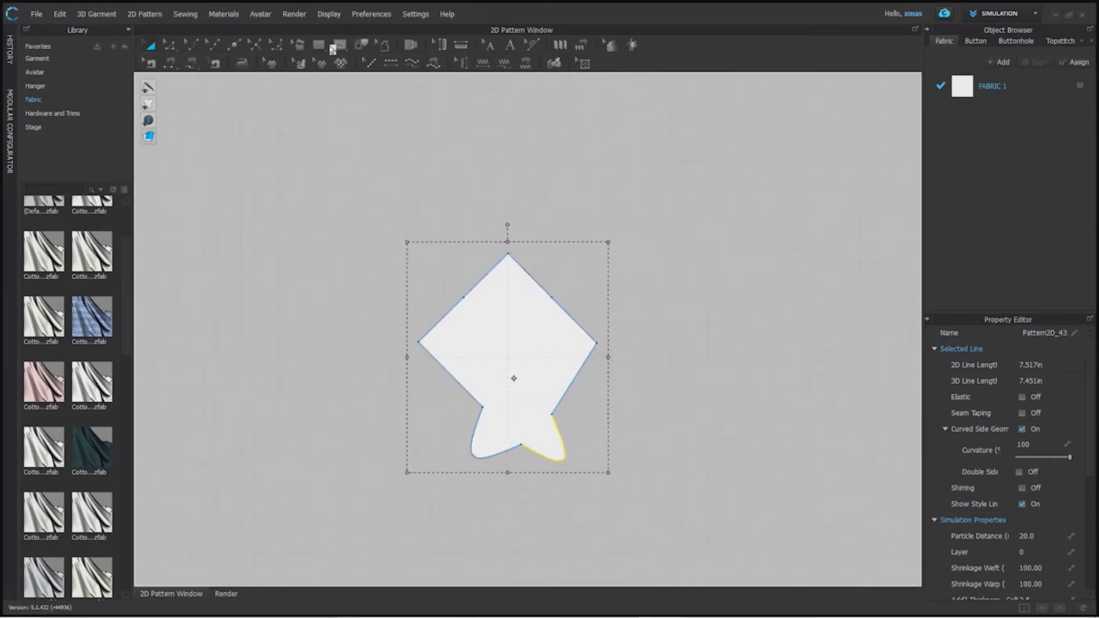
Step: Start an internal polygon inside the diamond, placing its first six zigzag vertices
click(362, 44)
scroll(478, 334, up, 4)
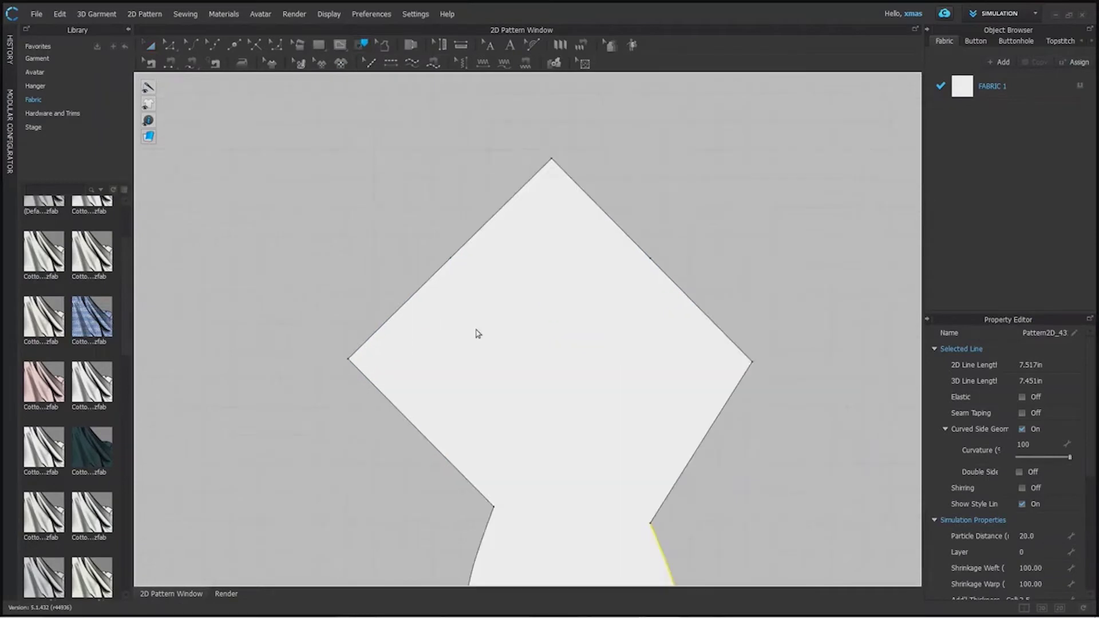
click(344, 46)
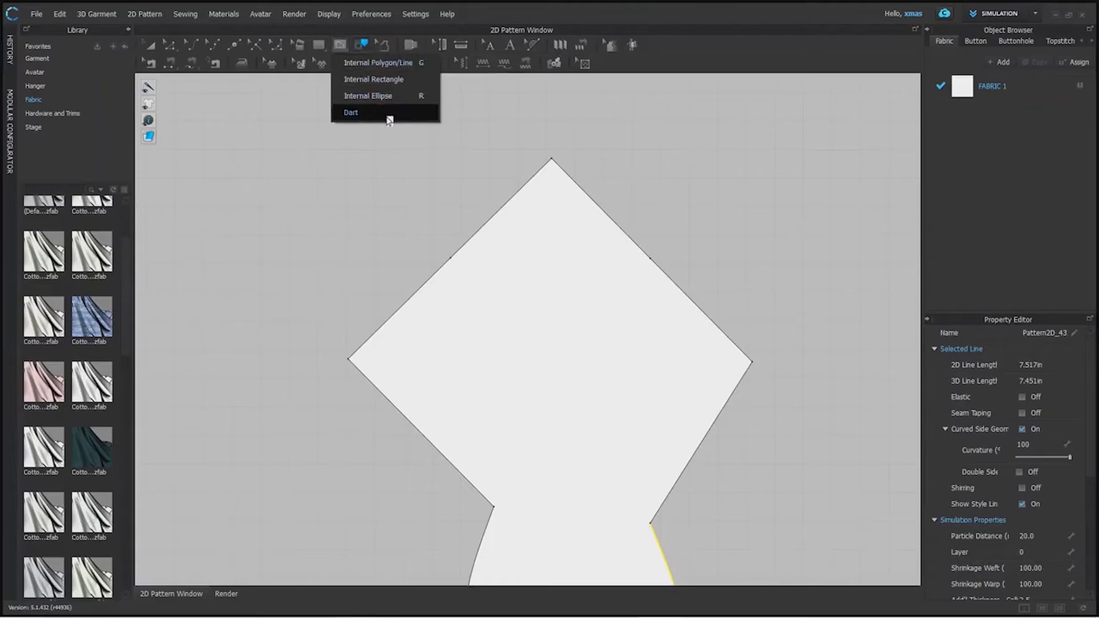
click(390, 63)
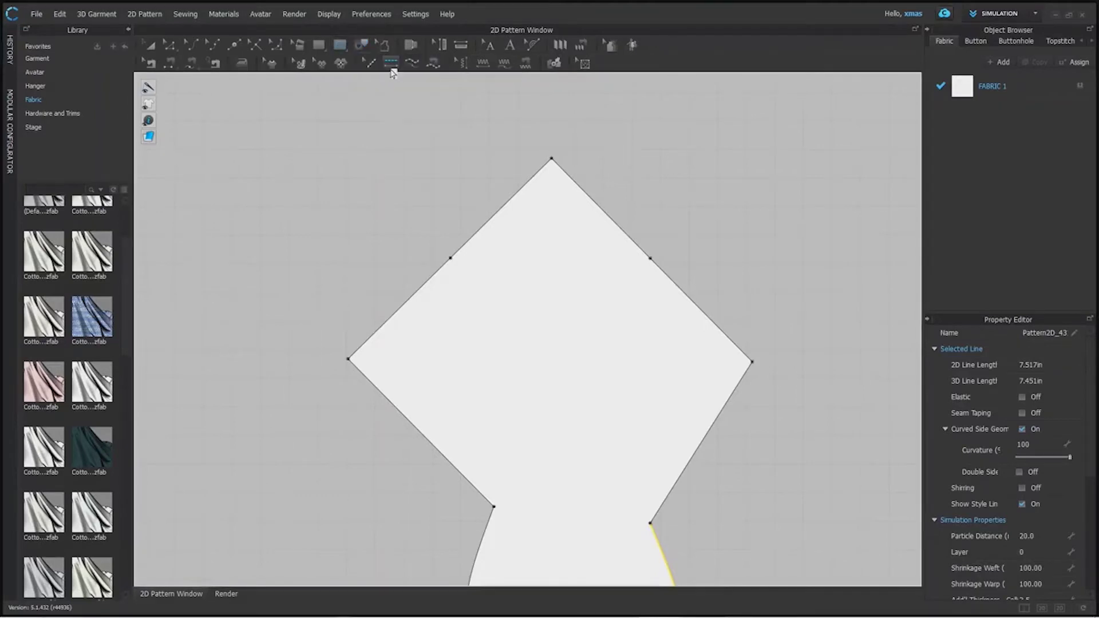
click(479, 234)
click(474, 355)
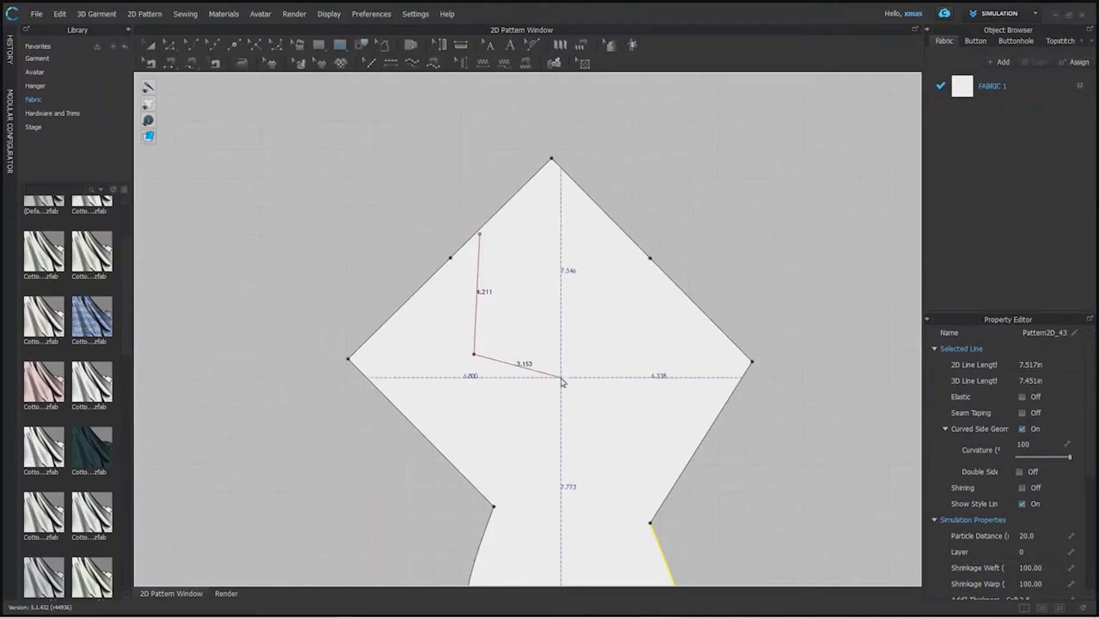
click(561, 378)
click(605, 285)
click(665, 323)
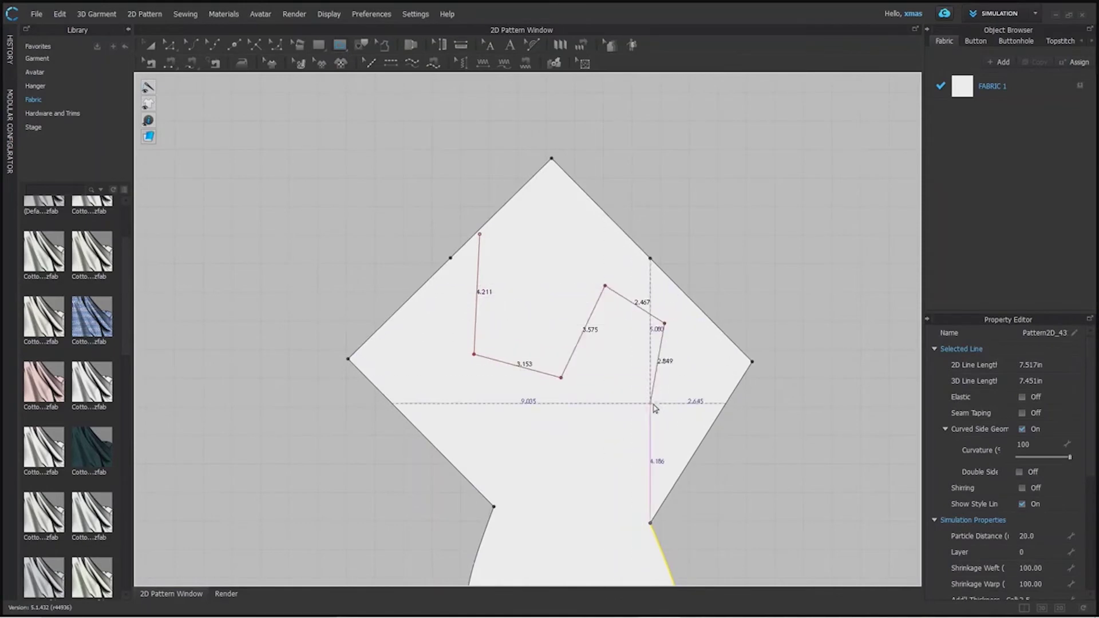
click(650, 404)
Step: Place the remaining zigzag vertices and close the polygon at its first point
click(601, 483)
click(574, 455)
click(525, 421)
click(480, 450)
click(575, 488)
click(525, 495)
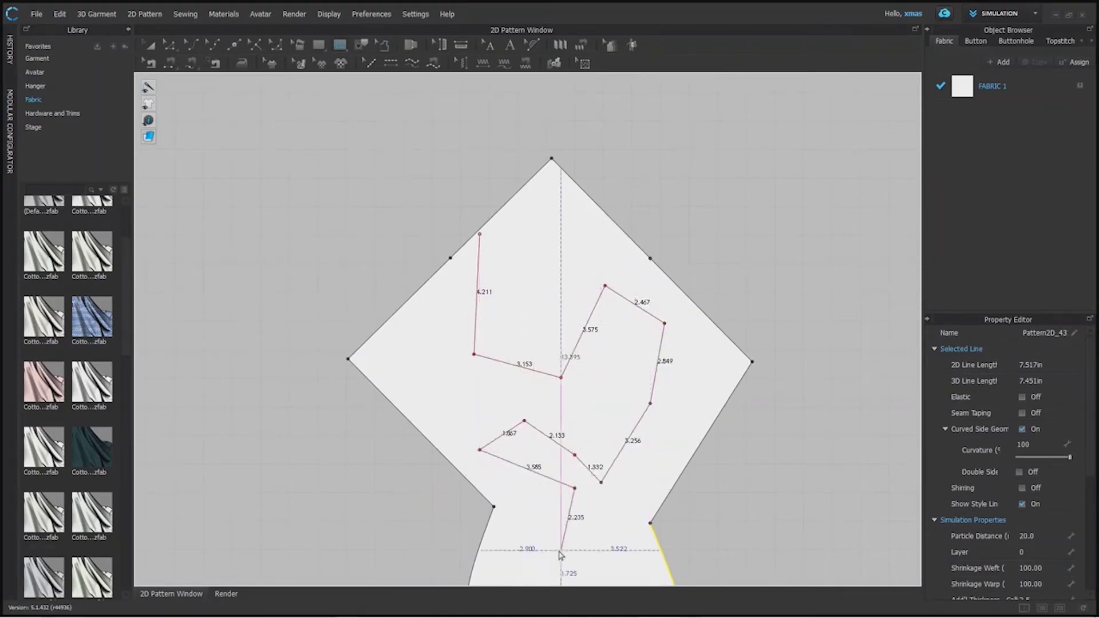
click(441, 435)
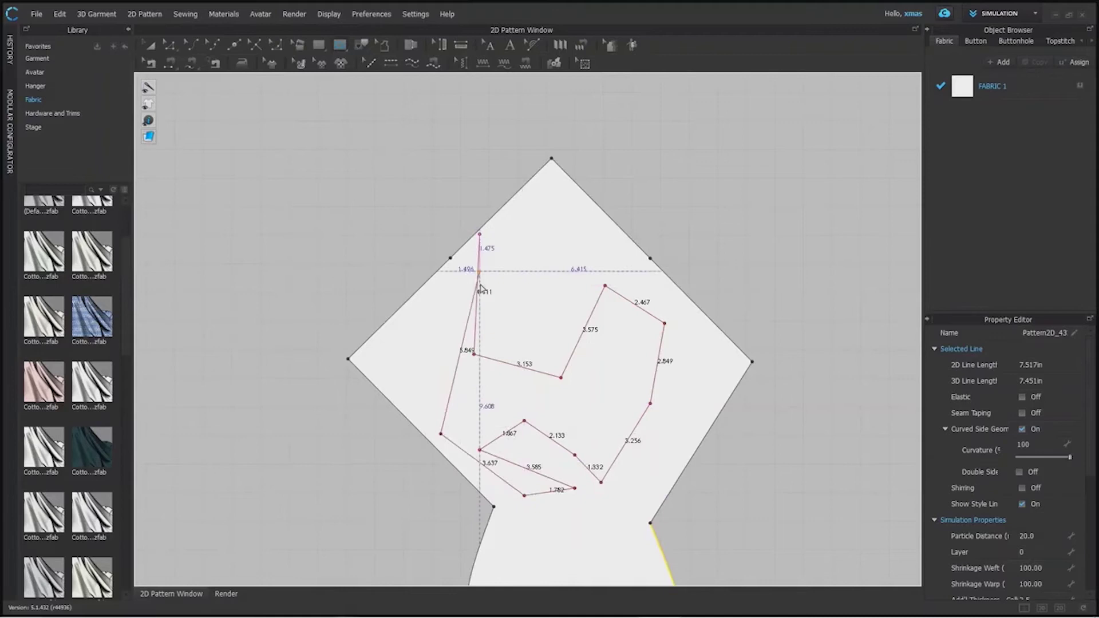
click(481, 235)
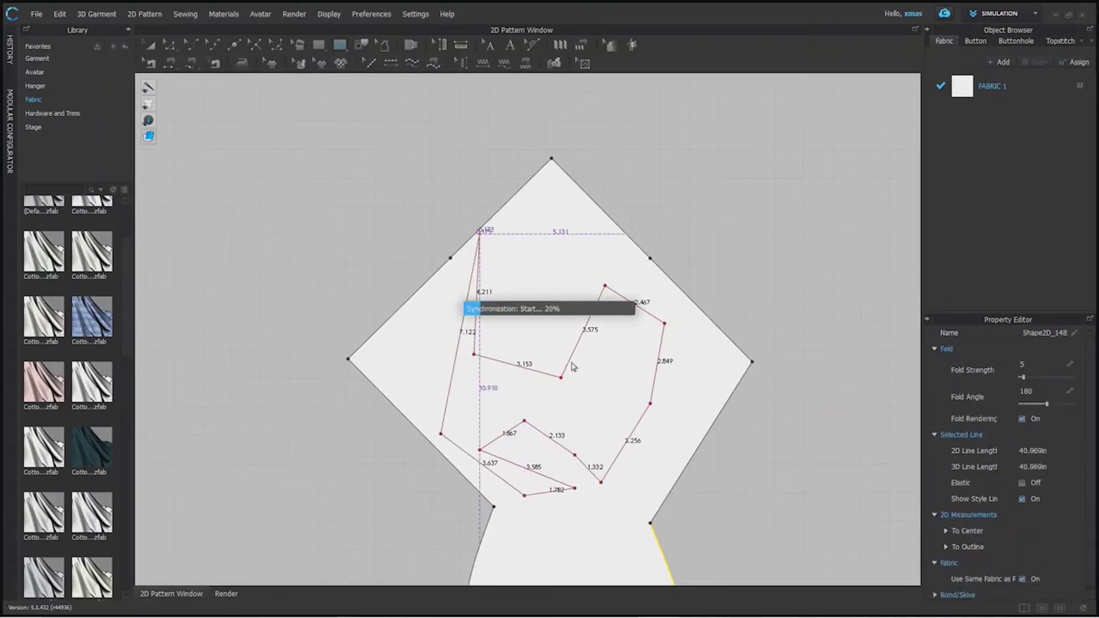
key(a)
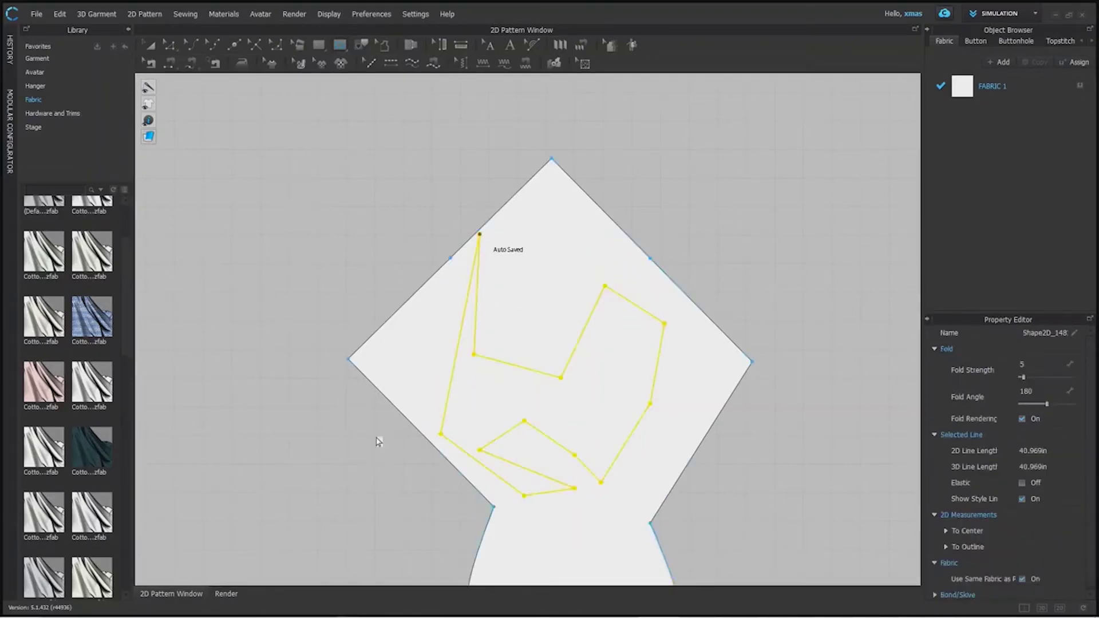
Step: Cut the zigzag internal polygon out of the diamond pattern
click(151, 44)
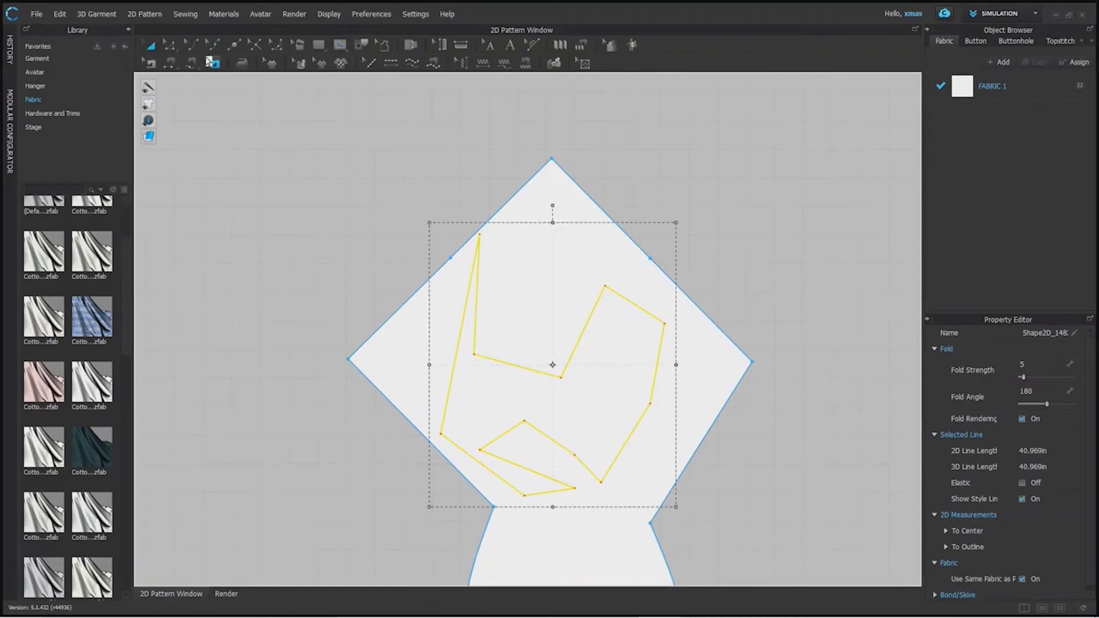
right_click(620, 294)
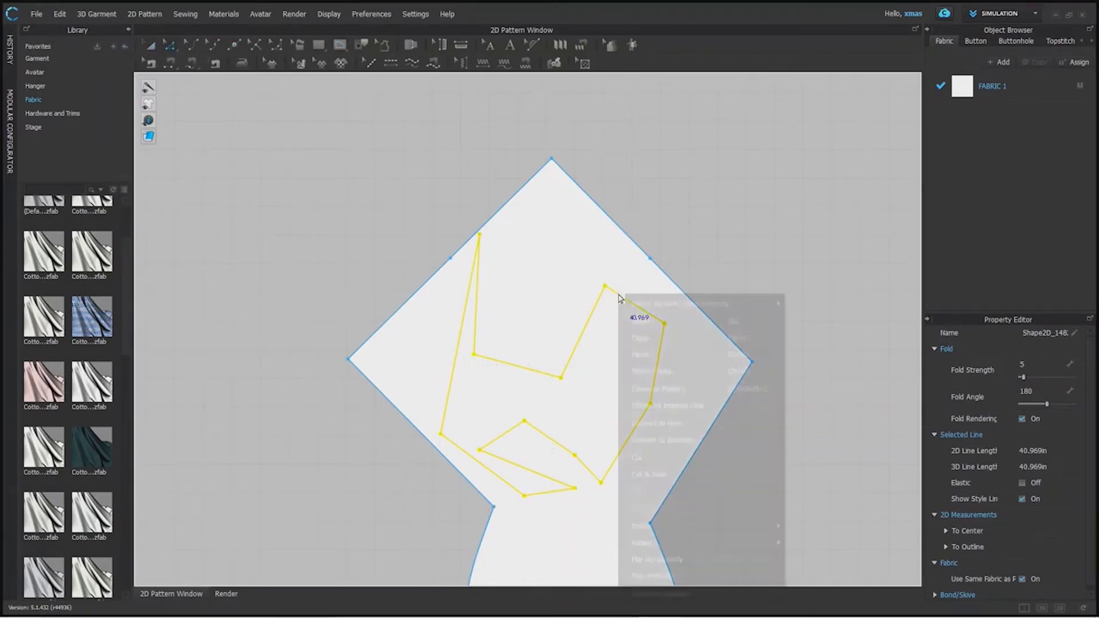
click(640, 458)
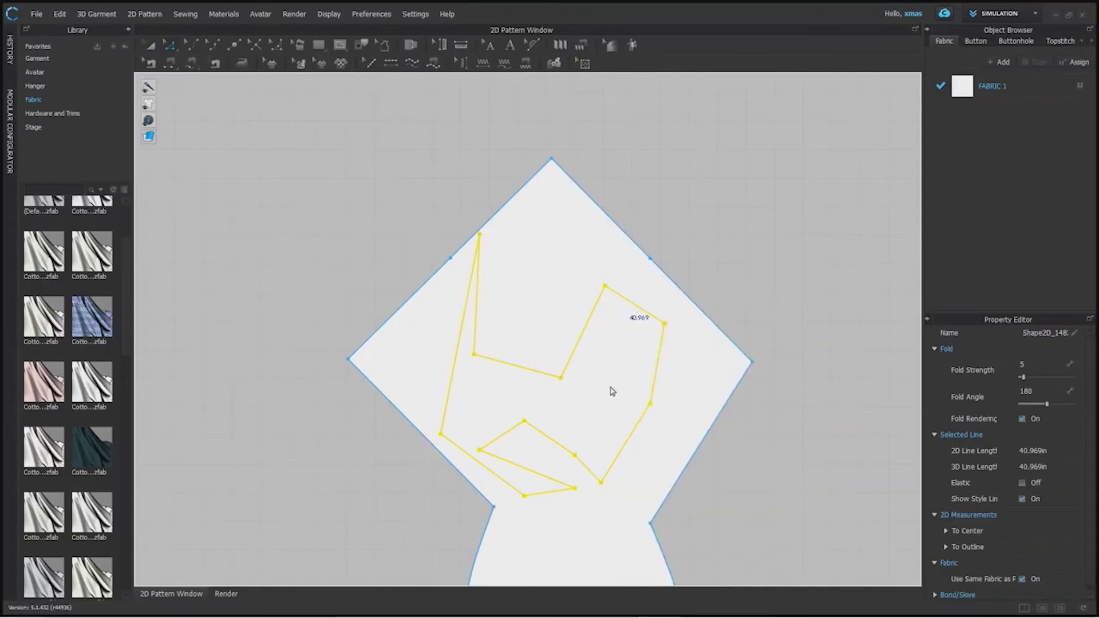
Step: Drag the cut-out zigzag piece away to the upper left and delete it
key(a)
click(624, 377)
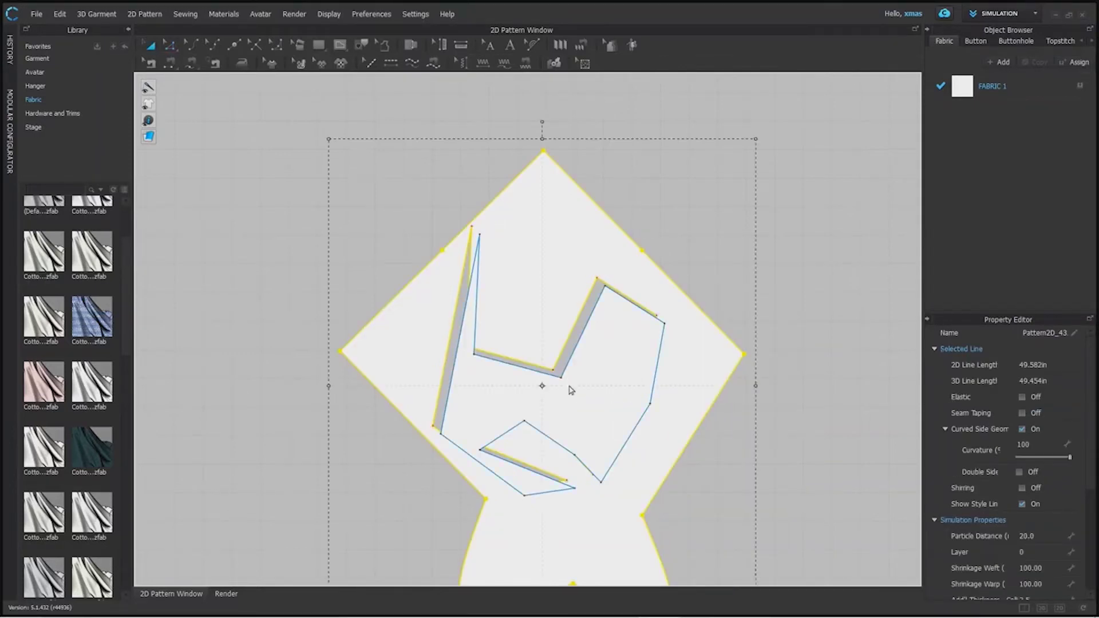
drag(615, 410, 319, 288)
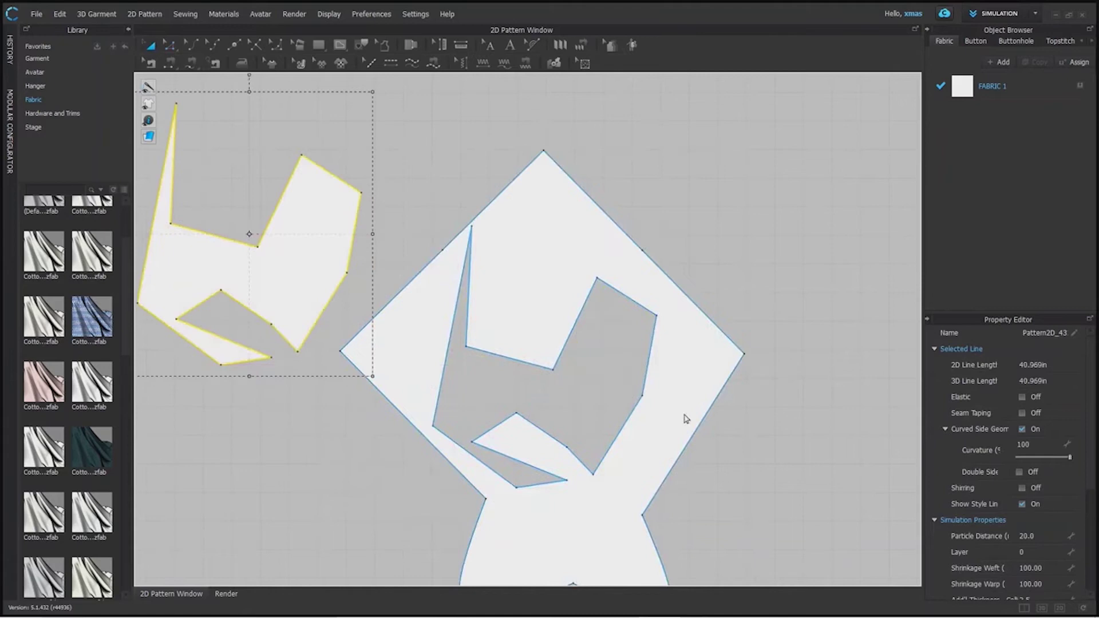
scroll(641, 392, up, 3)
scroll(641, 401, down, 5)
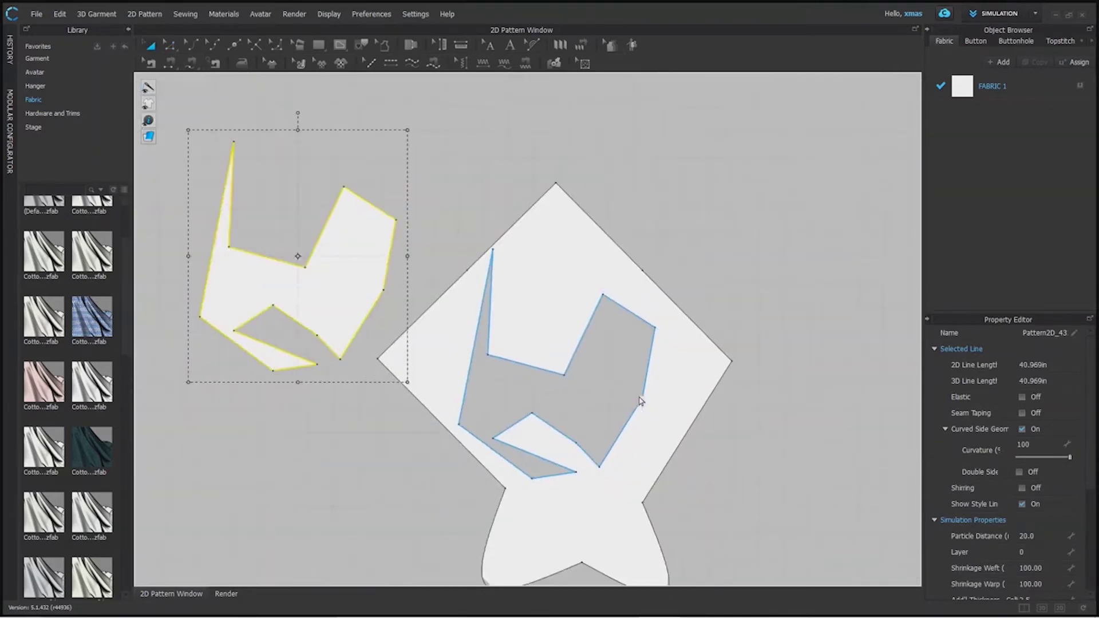
key(Delete)
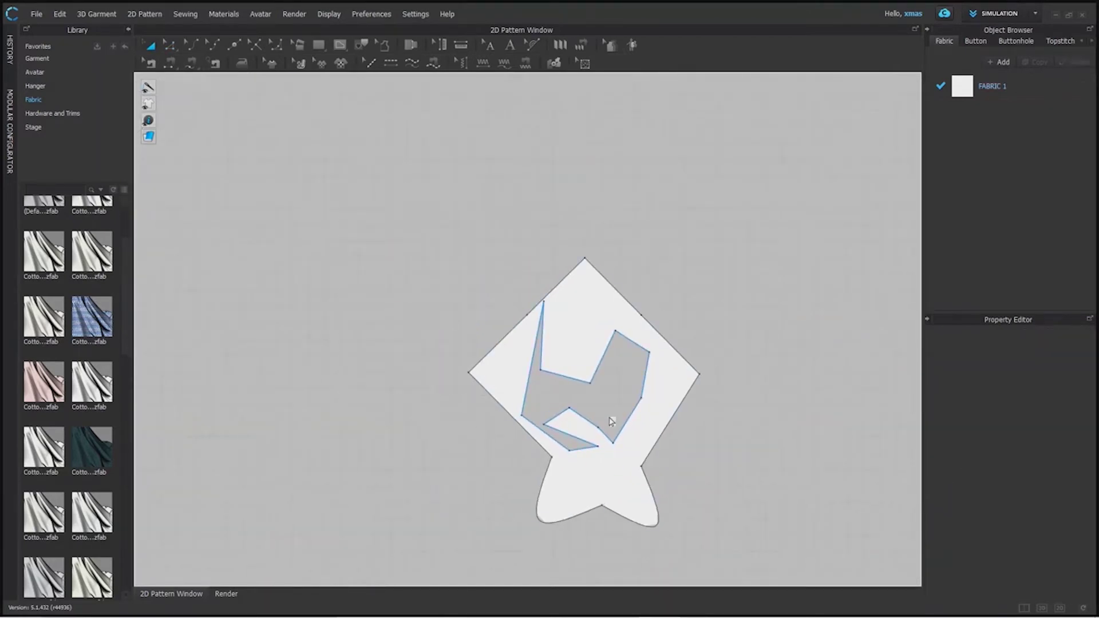
Step: Delete the hollowed pattern and the rectangle, then switch to the side-by-side 3D/2D layout
drag(683, 395, 510, 274)
click(591, 208)
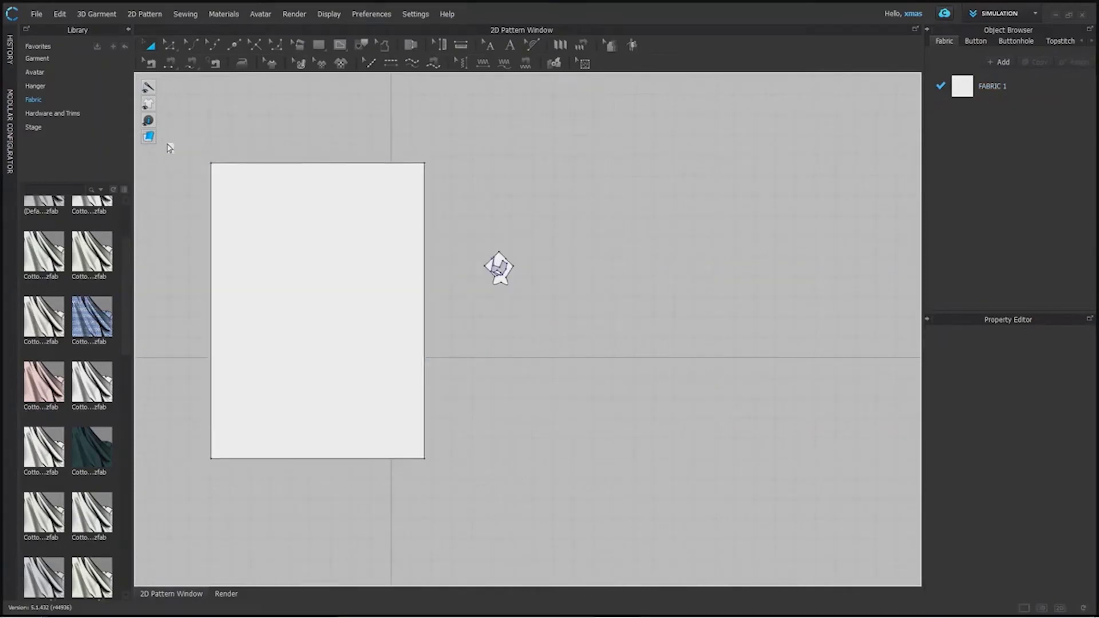
drag(179, 128, 519, 480)
key(Delete)
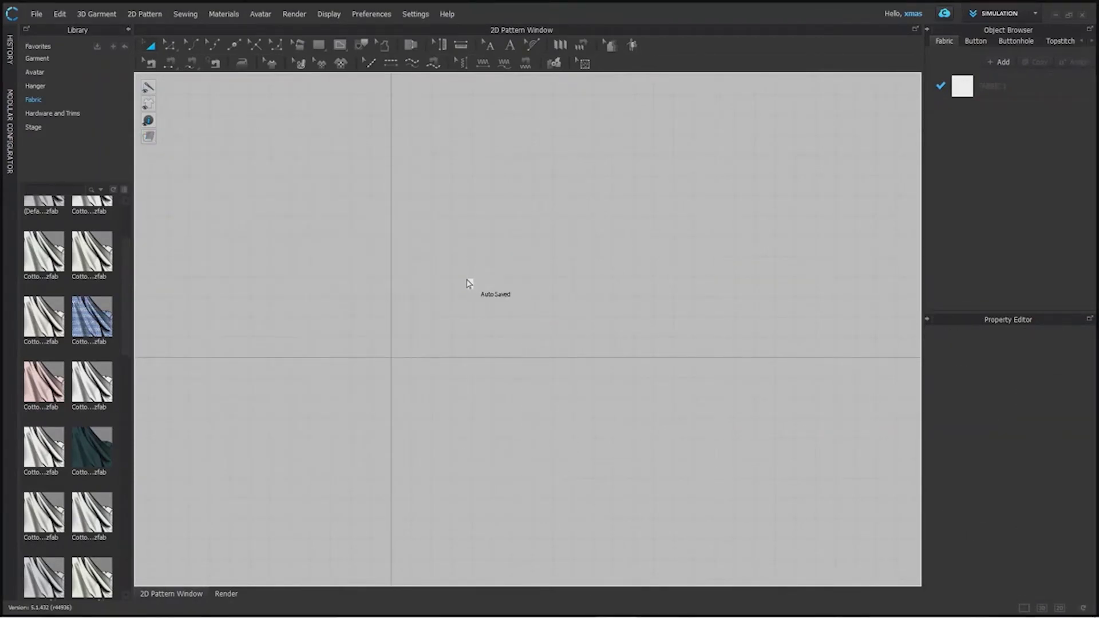
scroll(509, 398, down, 2)
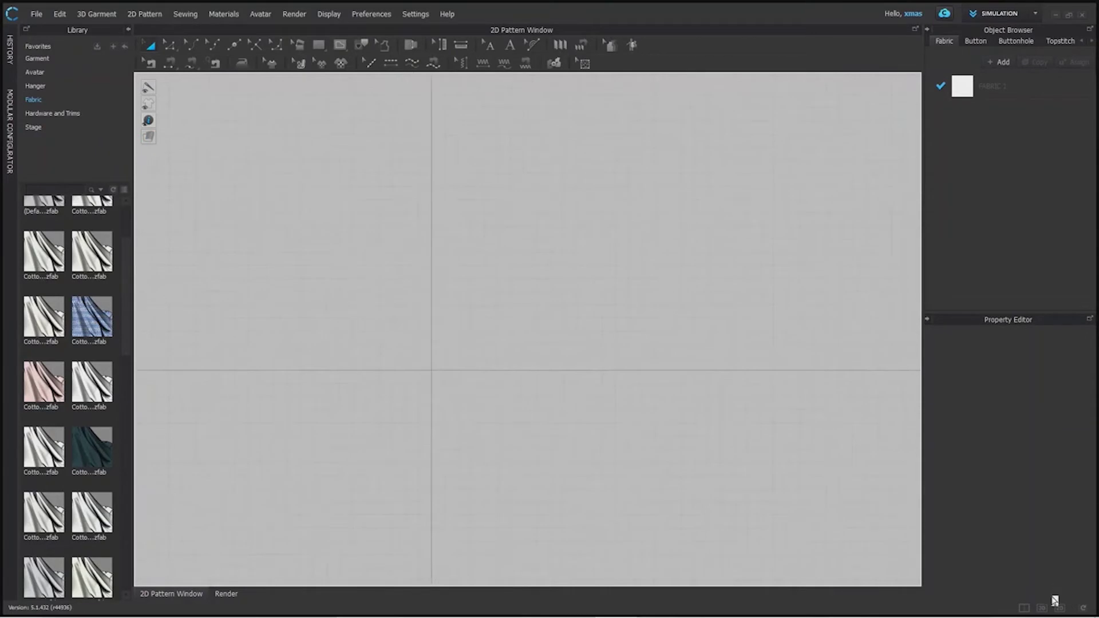
click(1024, 609)
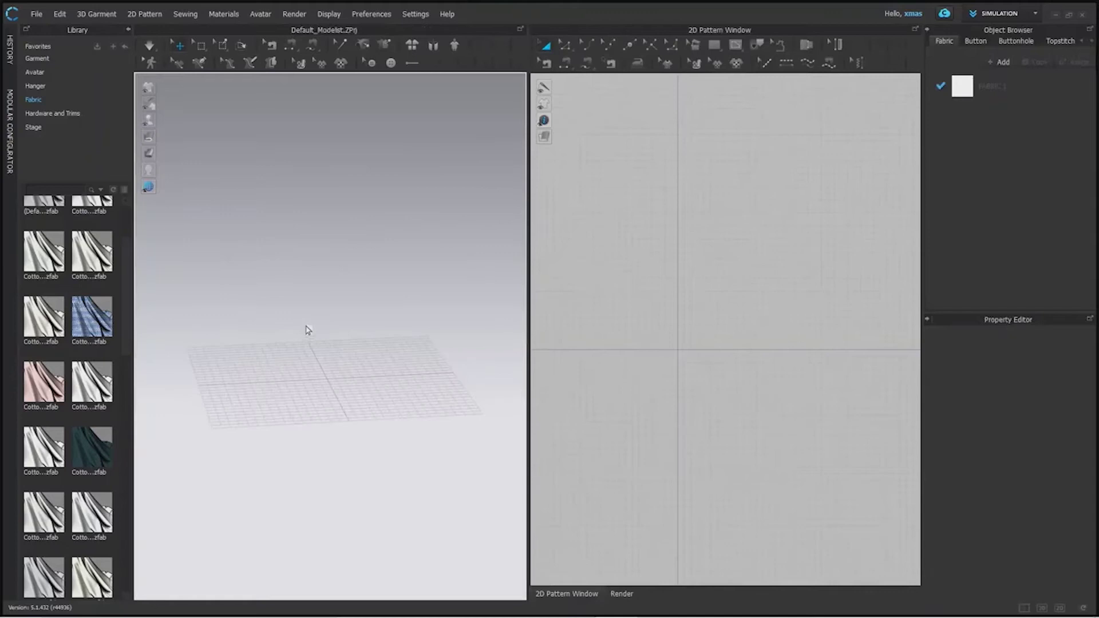
Step: Load the FV1_Emma avatar from the Library's Female_V1 avatar folder
click(32, 74)
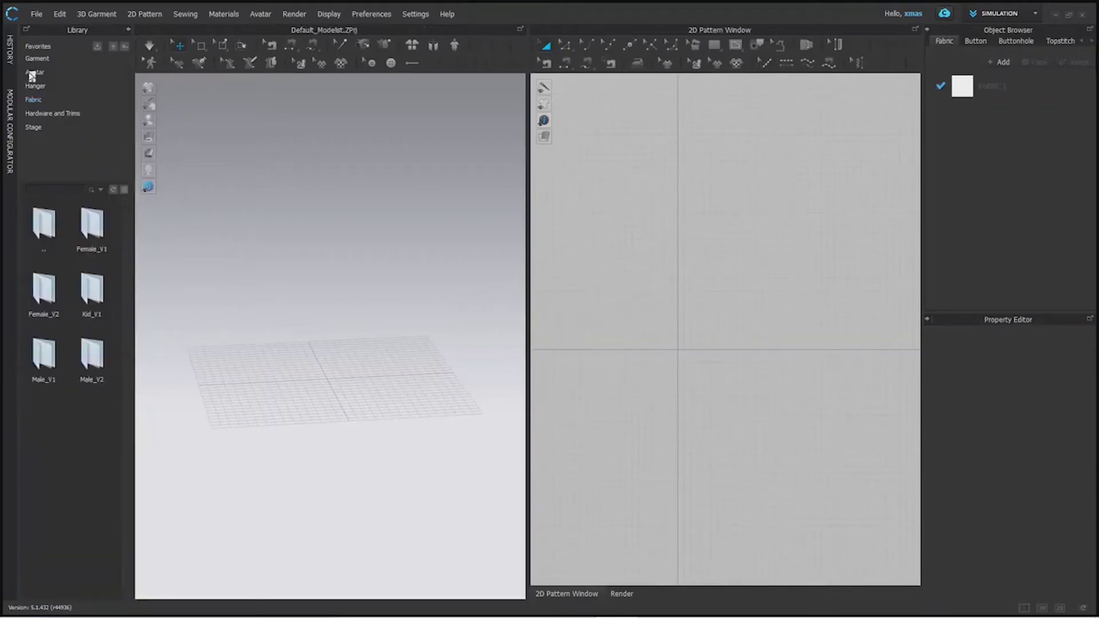
double_click(93, 228)
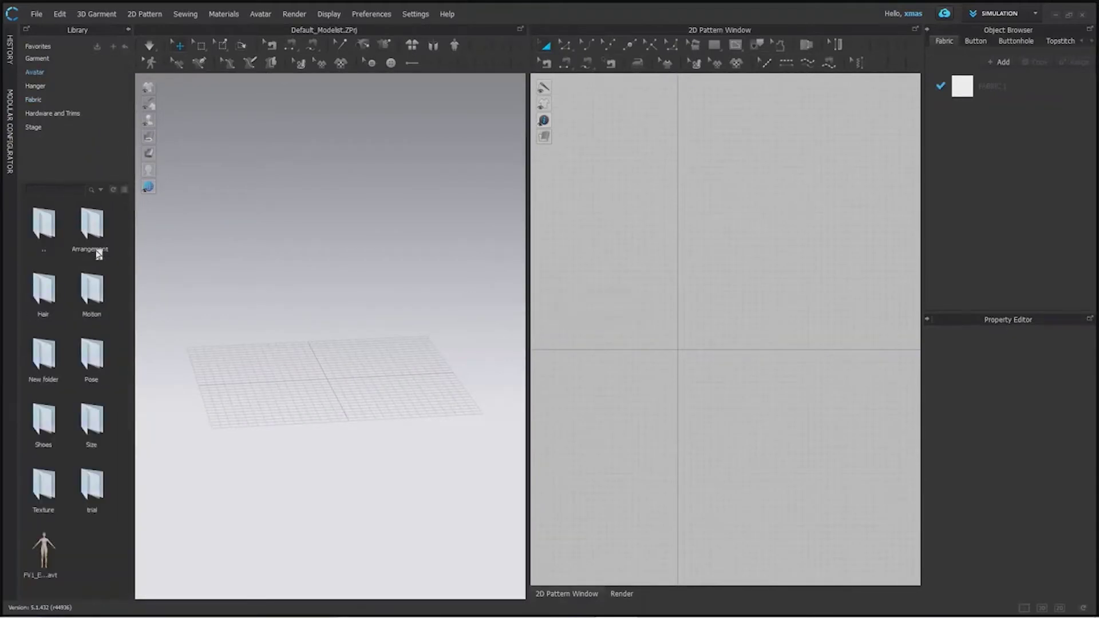
mouse_move(33, 546)
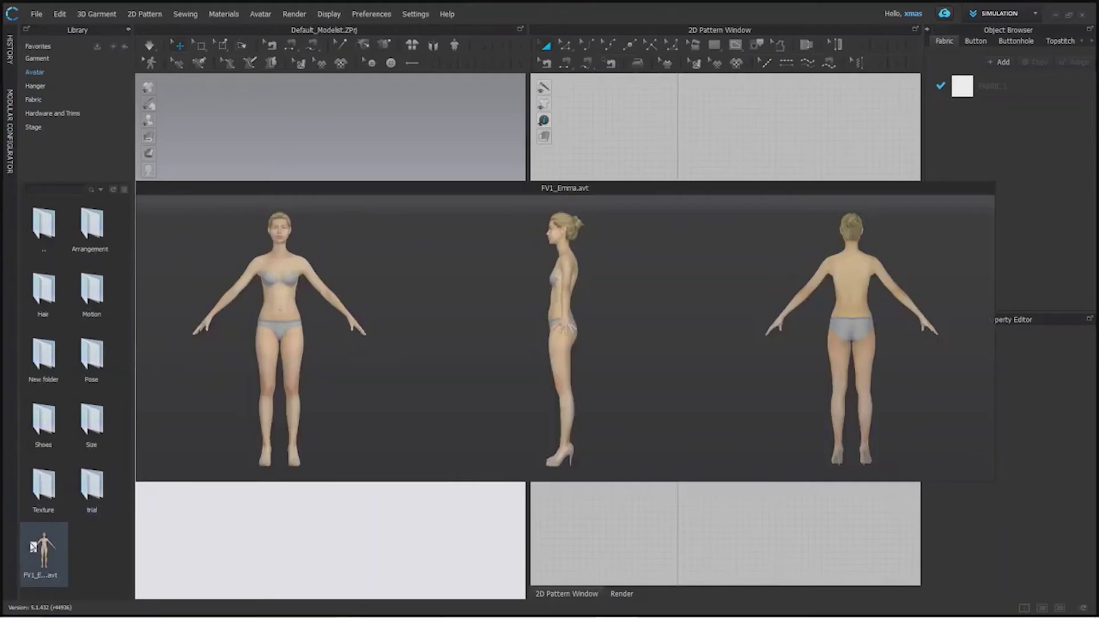
double_click(33, 546)
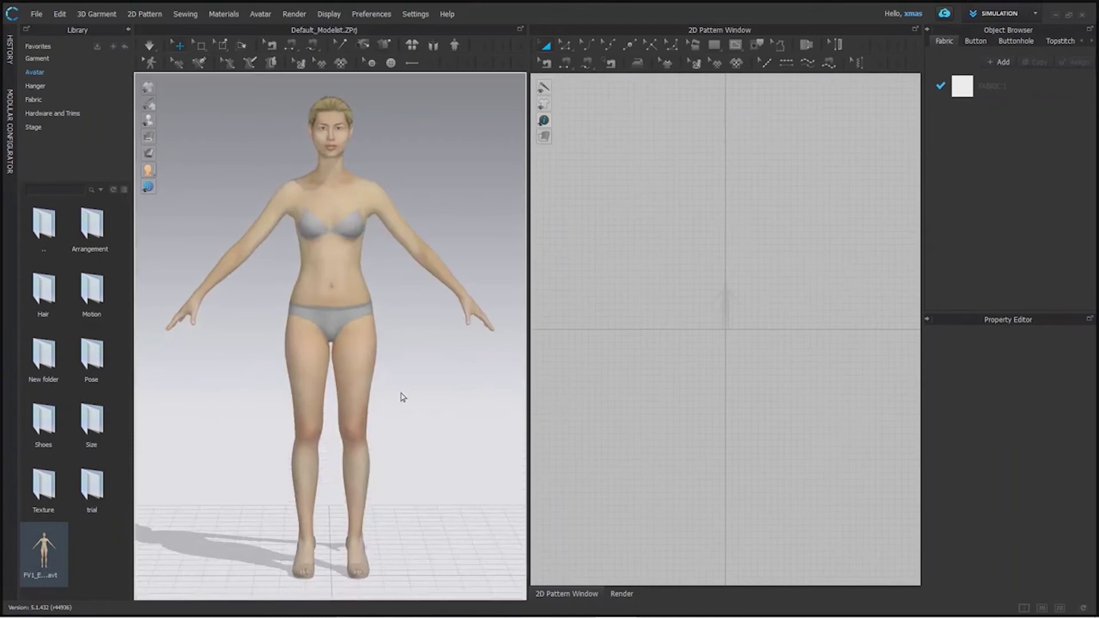
Step: Open Female_T-shirt.zpac from the Garment library, declining to save and to load pose & size
click(57, 59)
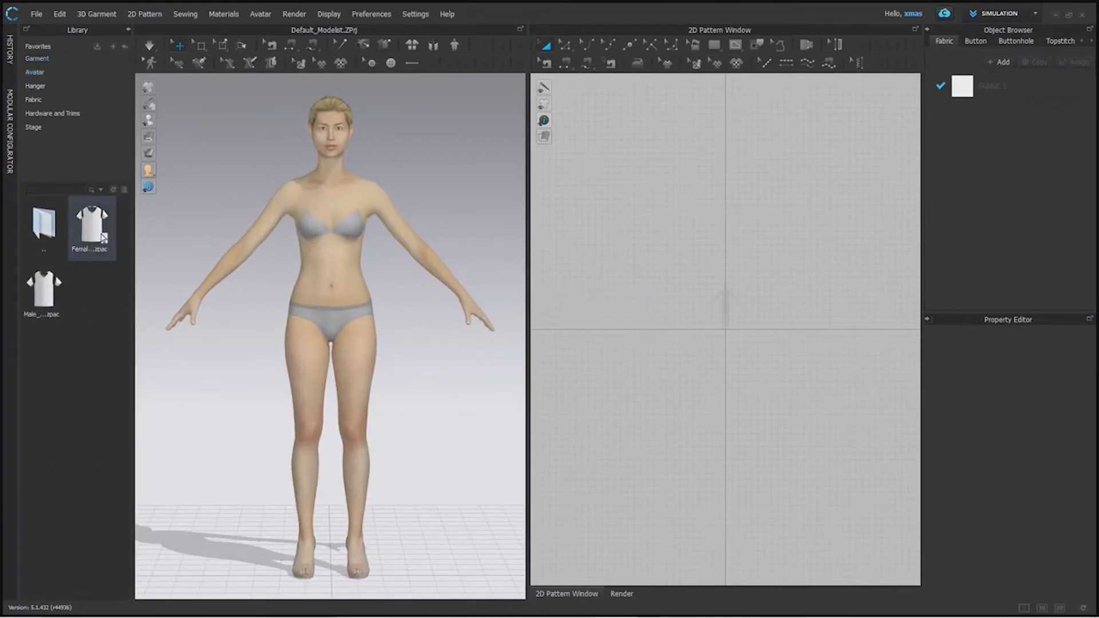
mouse_move(103, 238)
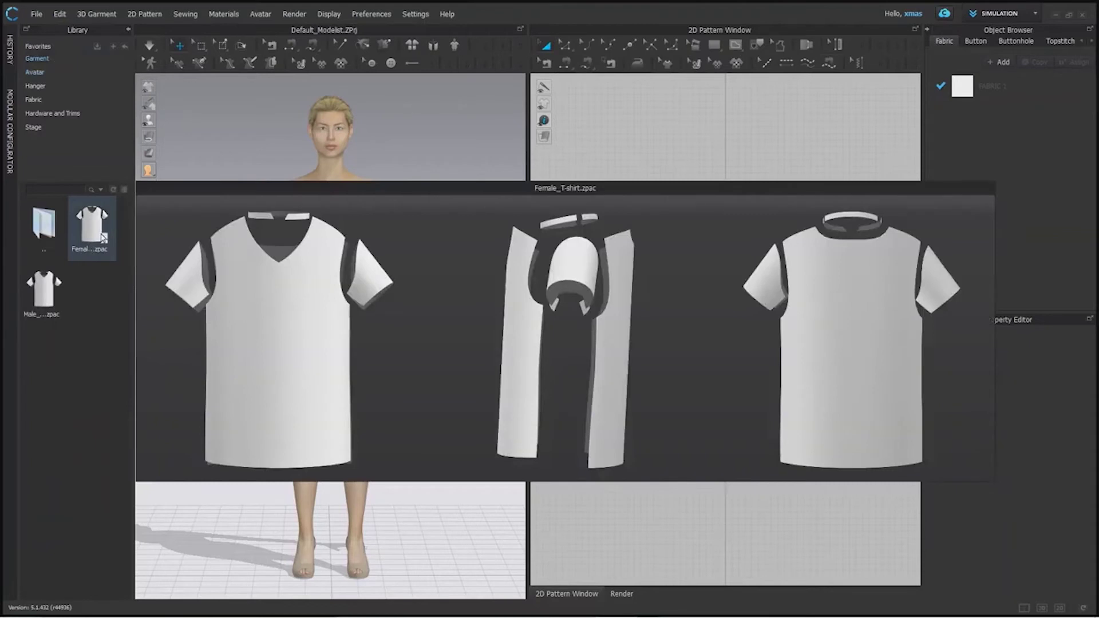
double_click(104, 238)
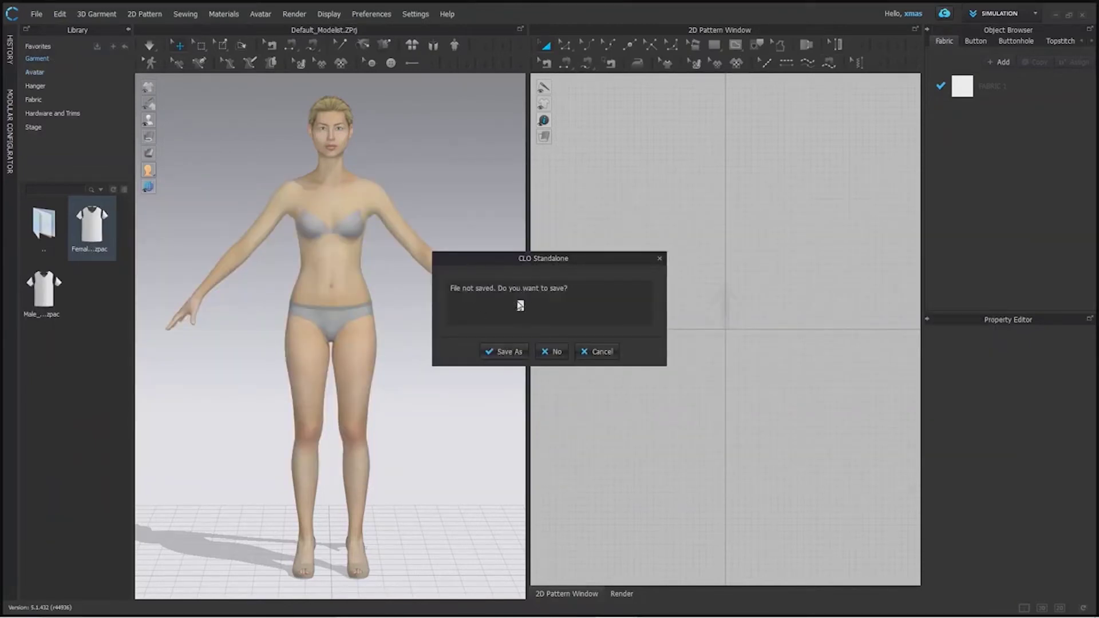
click(548, 352)
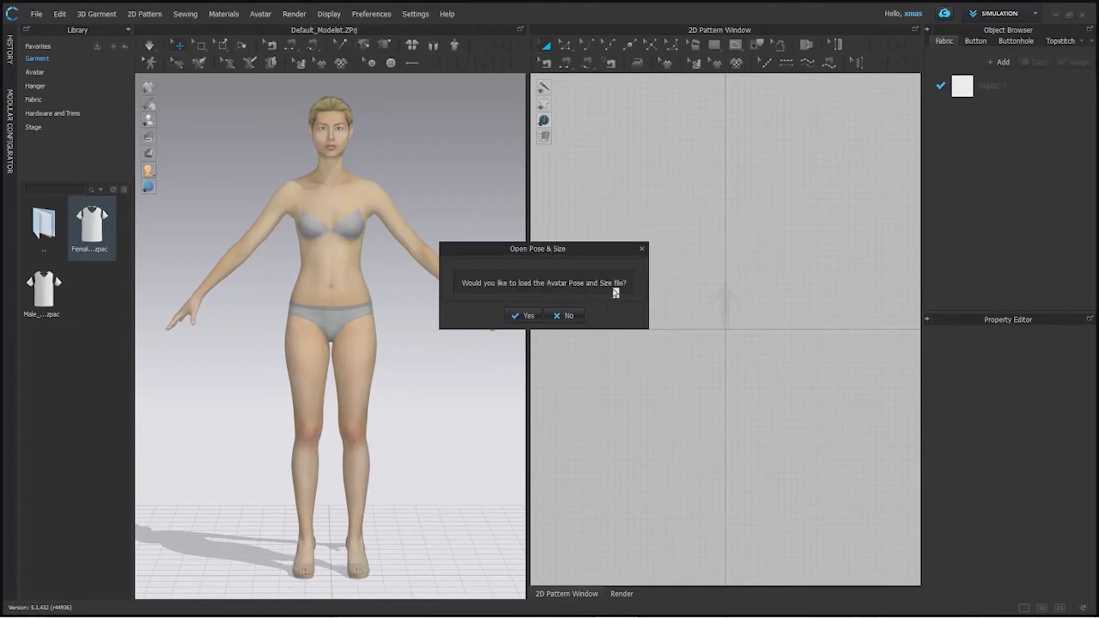
click(570, 319)
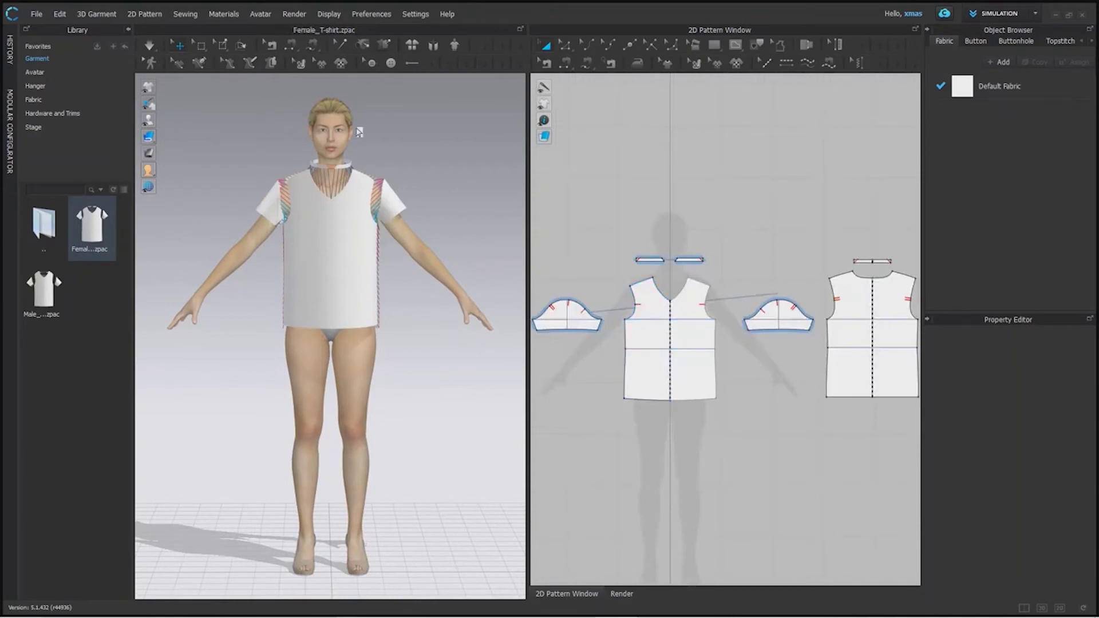
Step: View the avatar from the back and front, selecting the front bodice piece
right_drag(417, 184, 225, 179)
scroll(703, 261, down, 3)
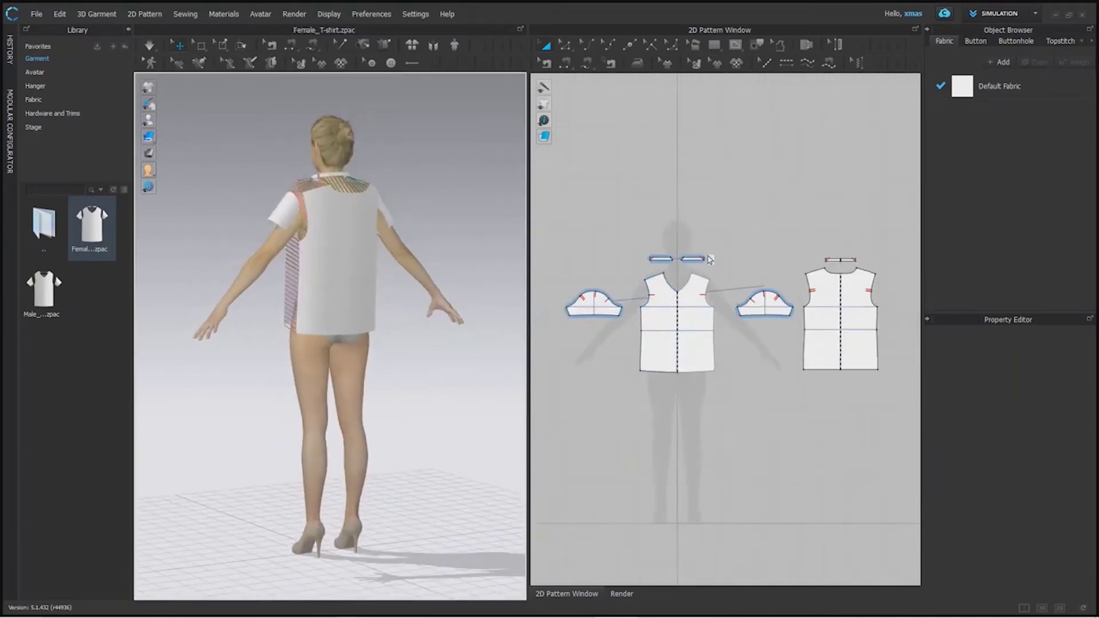
scroll(737, 269, up, 2)
right_drag(737, 269, 751, 262)
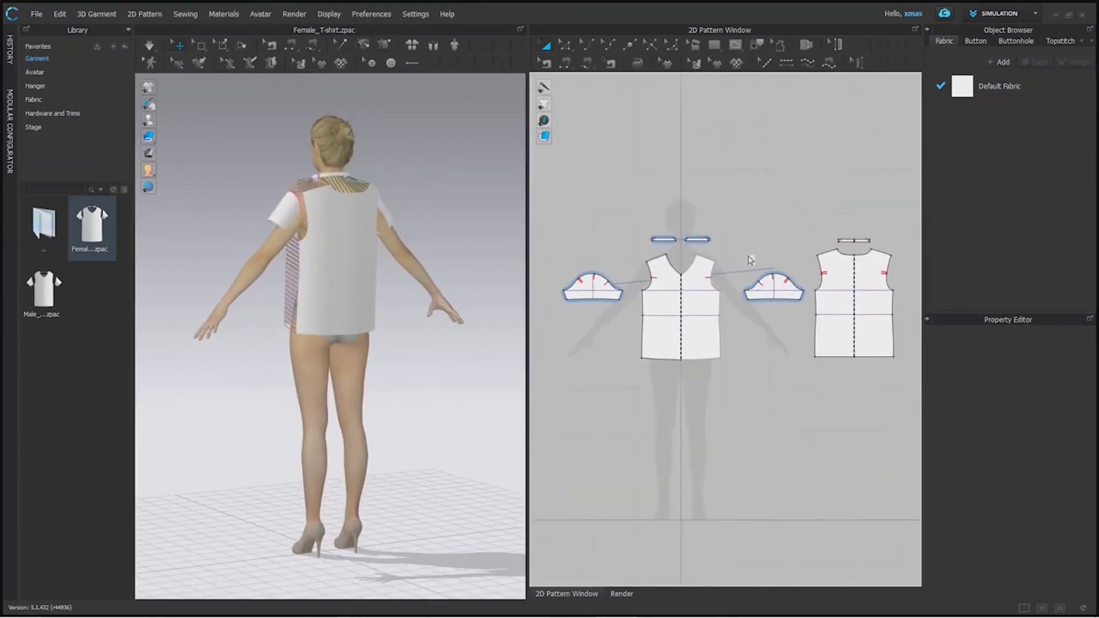
click(707, 314)
right_drag(326, 296, 259, 250)
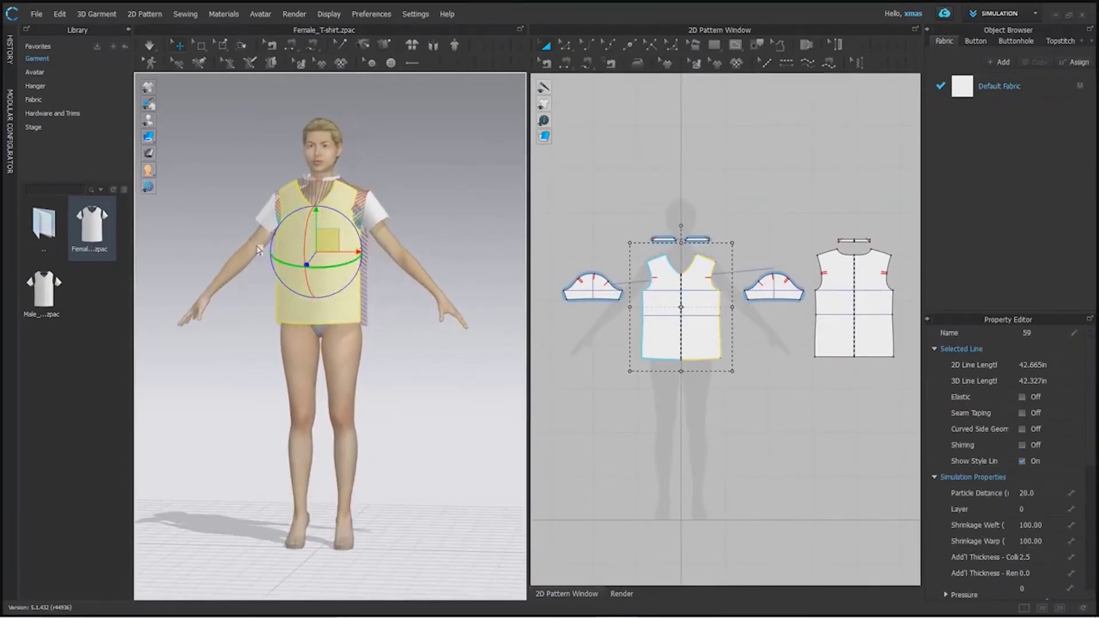
Step: Select the sleeve, collar and back body pieces one by one in the 2D window
click(782, 295)
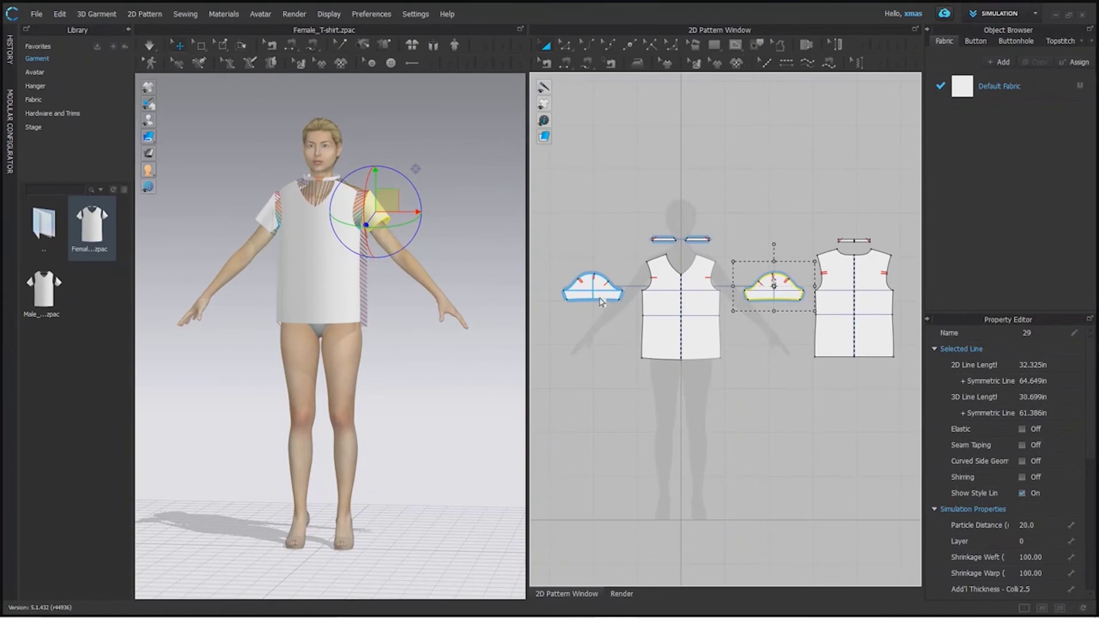
click(601, 302)
drag(630, 213, 764, 255)
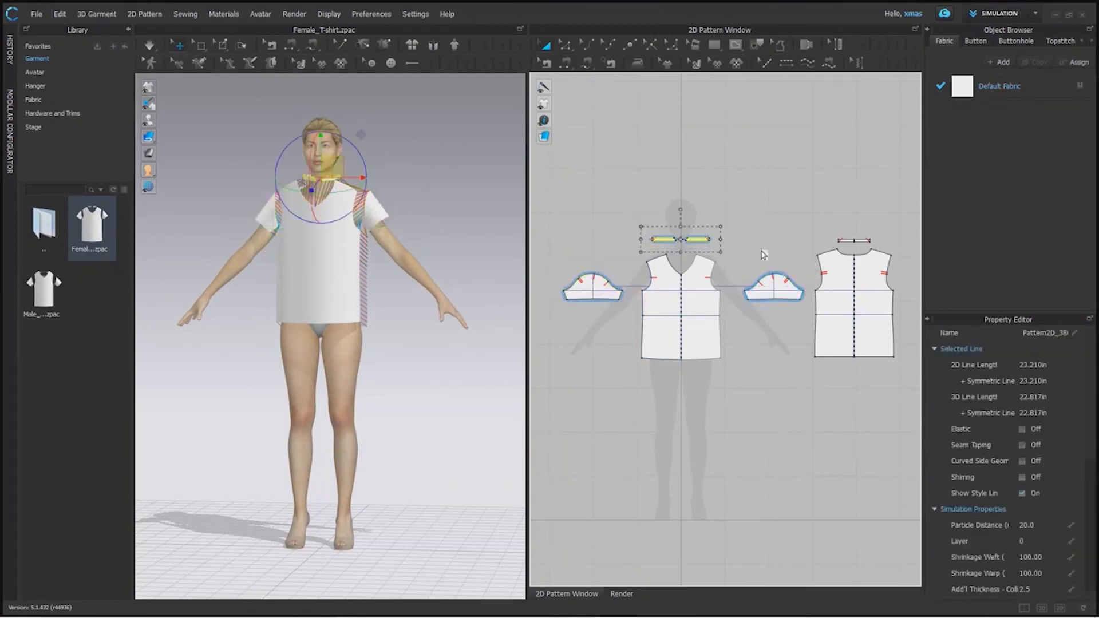
click(807, 221)
mouse_move(882, 243)
mouse_down()
mouse_move(830, 217)
mouse_move(852, 203)
mouse_move(811, 218)
mouse_move(811, 249)
mouse_move(851, 252)
mouse_up()
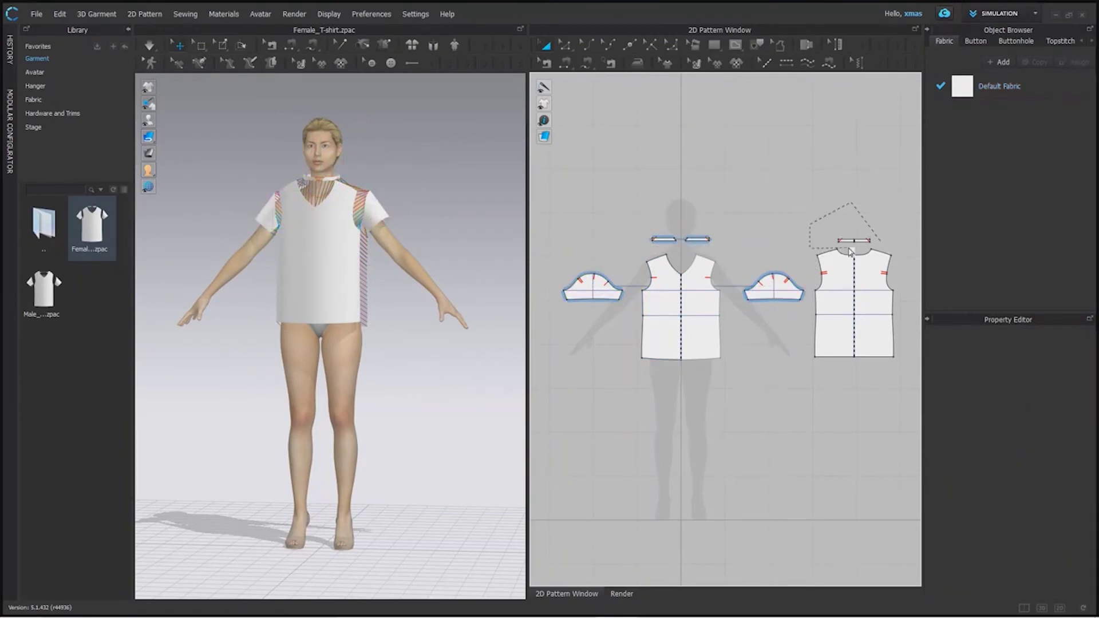
click(881, 243)
click(801, 208)
click(882, 281)
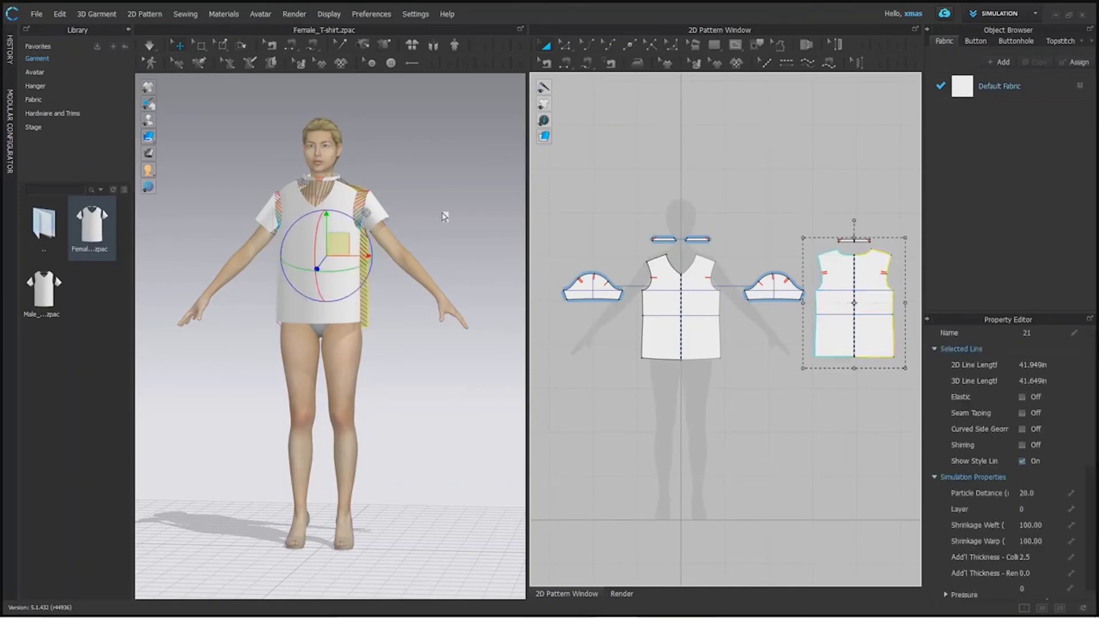
Step: Orbit around the avatar to inspect the arranged shirt pieces with the back piece selected
right_drag(444, 216, 486, 239)
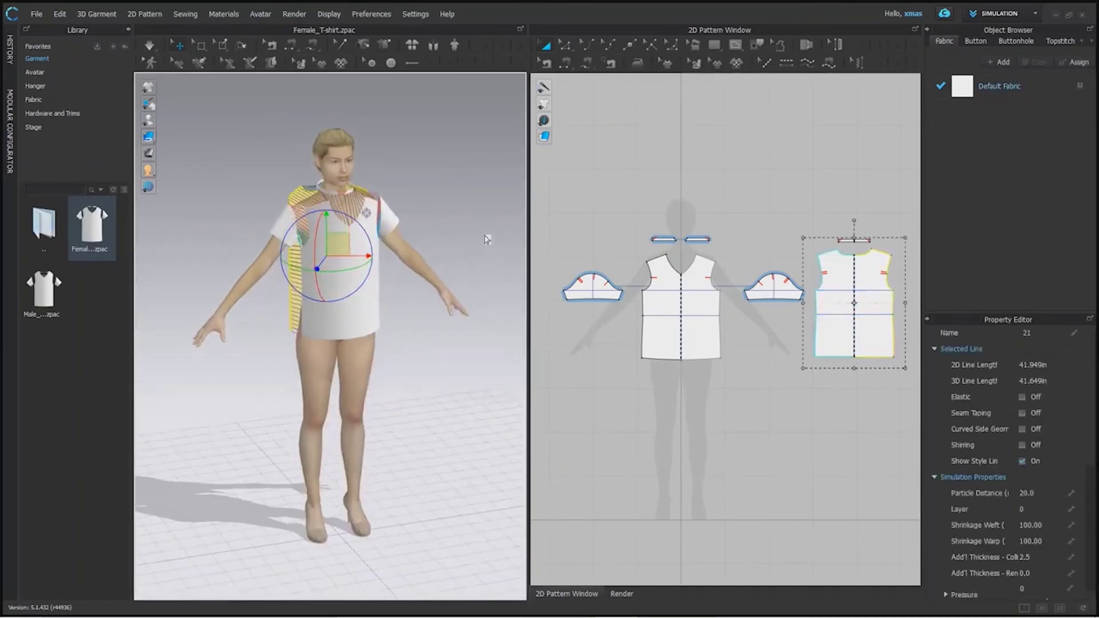
right_drag(255, 306, 207, 309)
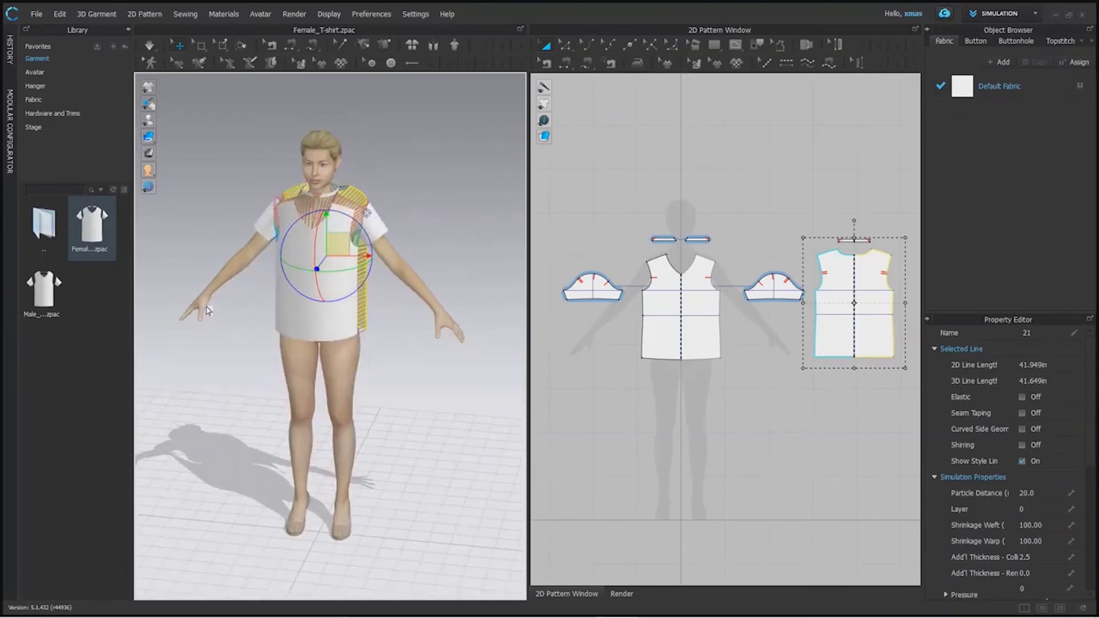
right_drag(389, 332, 442, 341)
Step: Deselect the back piece and simulate to drape the T-shirt onto the avatar
click(388, 404)
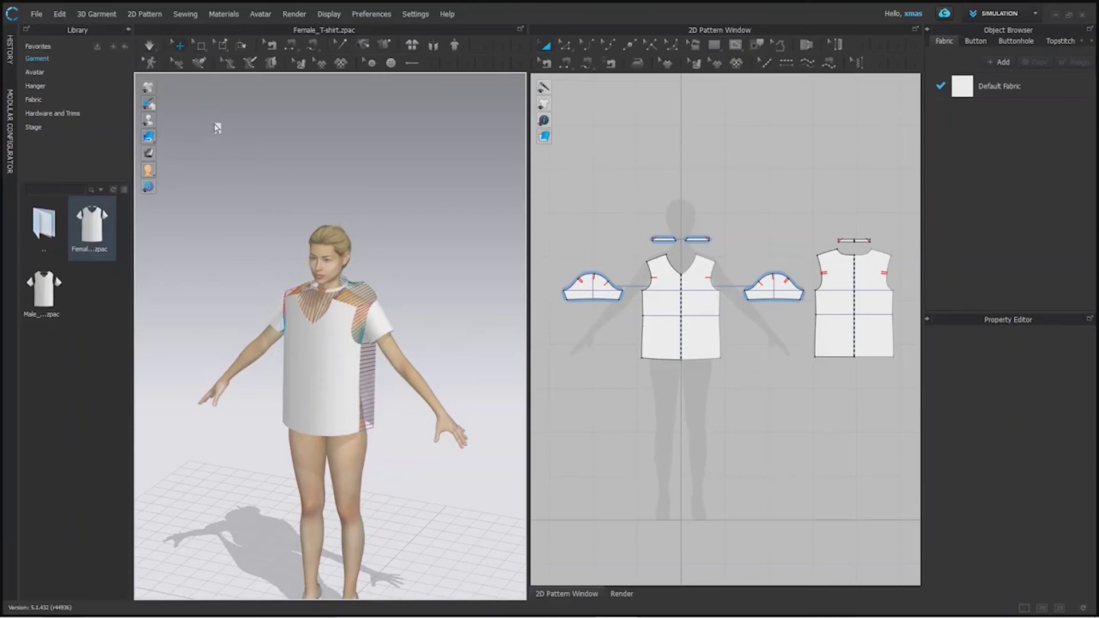
key(space)
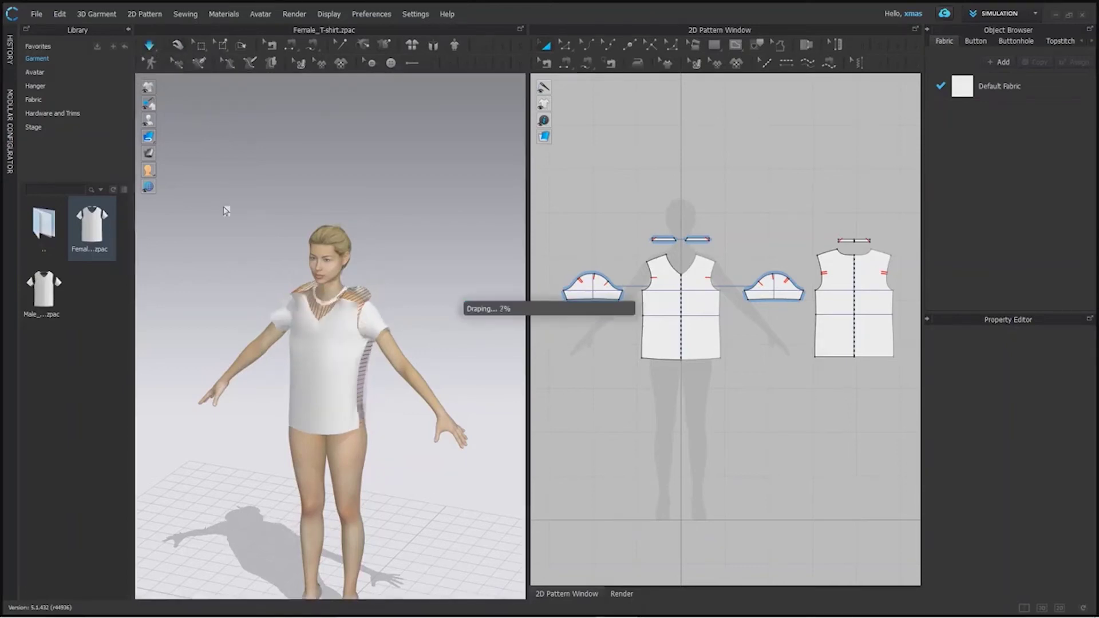
right_drag(316, 415, 496, 385)
right_drag(243, 458, 513, 469)
scroll(319, 349, up, 8)
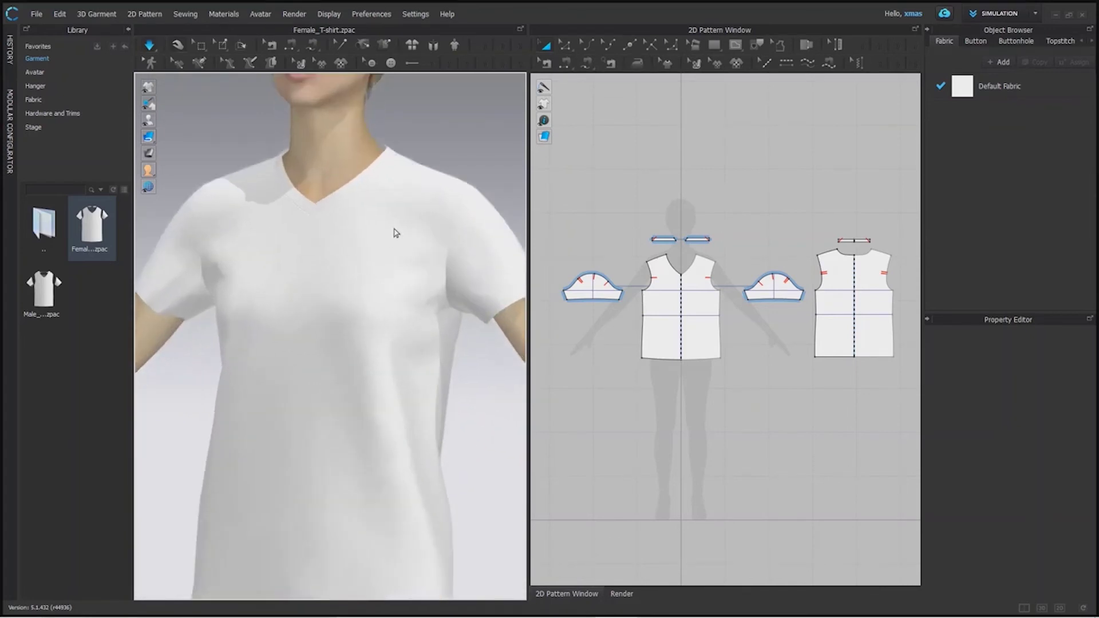
middle_drag(400, 225, 367, 292)
Step: Tug the front piece to settle the cloth at the shoulder, then view the back
drag(364, 313, 400, 248)
mouse_move(440, 290)
mouse_down()
mouse_move(395, 304)
mouse_move(413, 320)
mouse_move(458, 269)
mouse_move(441, 297)
mouse_up()
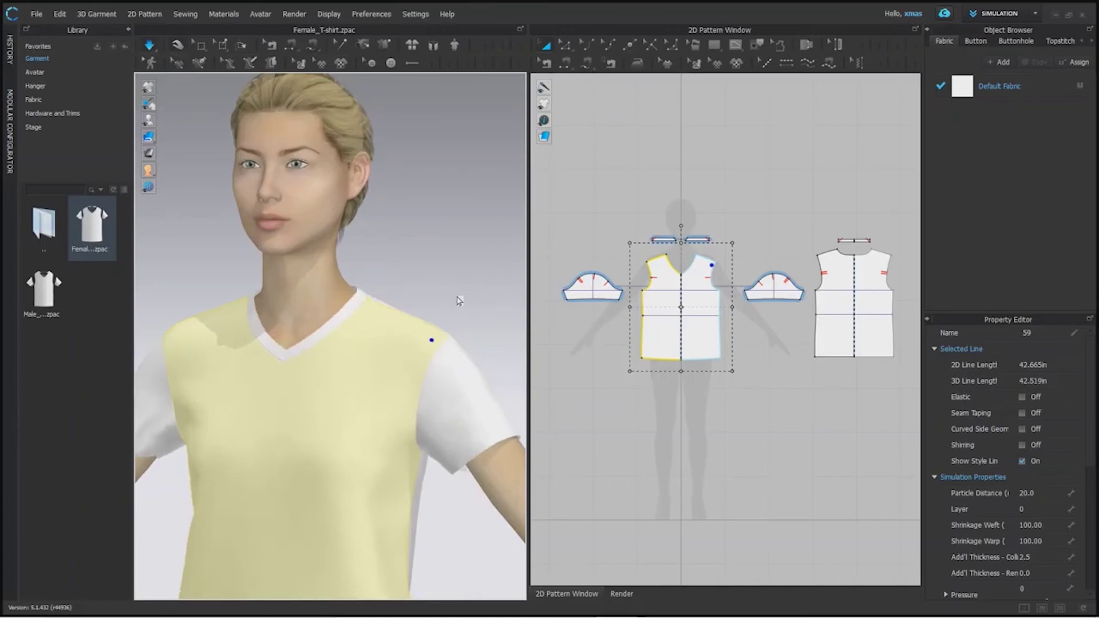
right_drag(429, 336, 253, 312)
right_drag(414, 356, 165, 241)
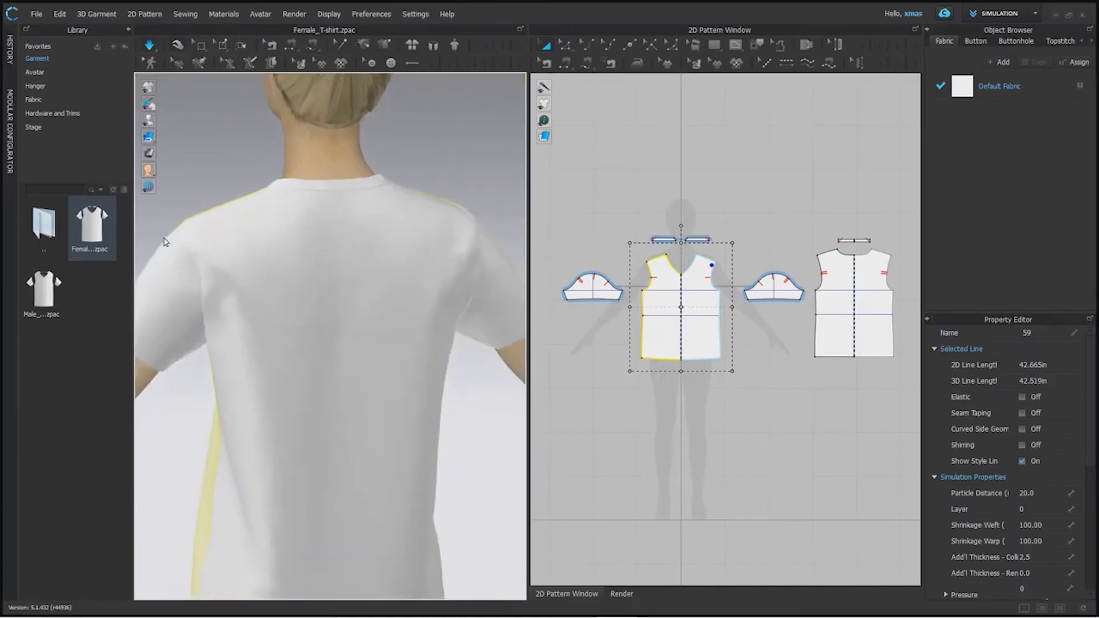
Step: Select Default Fabric in the Object Browser and open its Color dialog from the Property Editor
click(1017, 94)
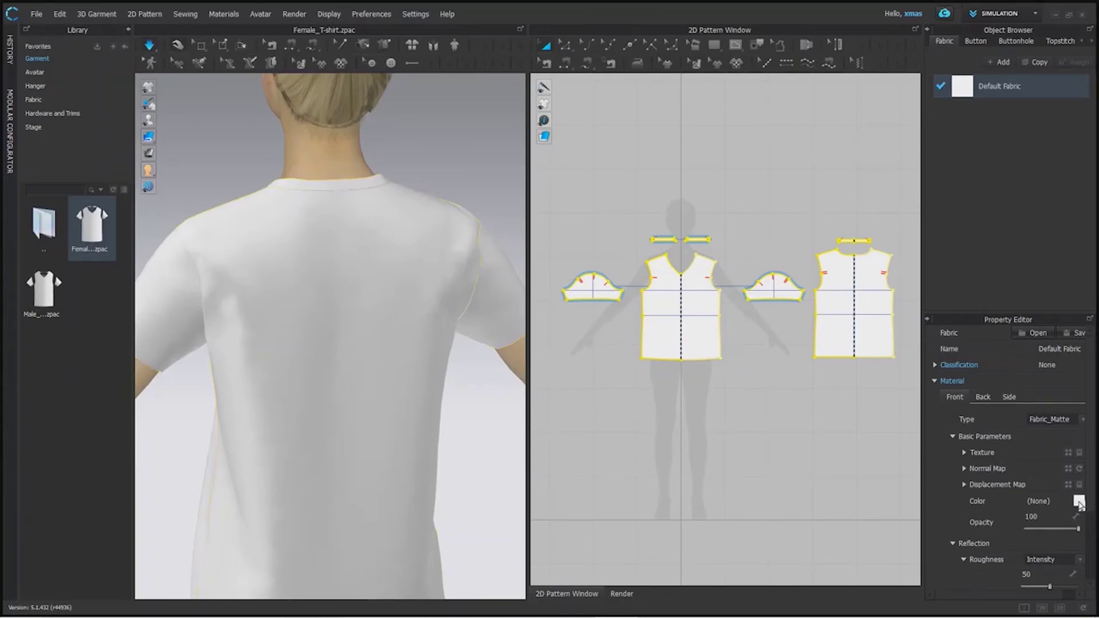
click(1079, 502)
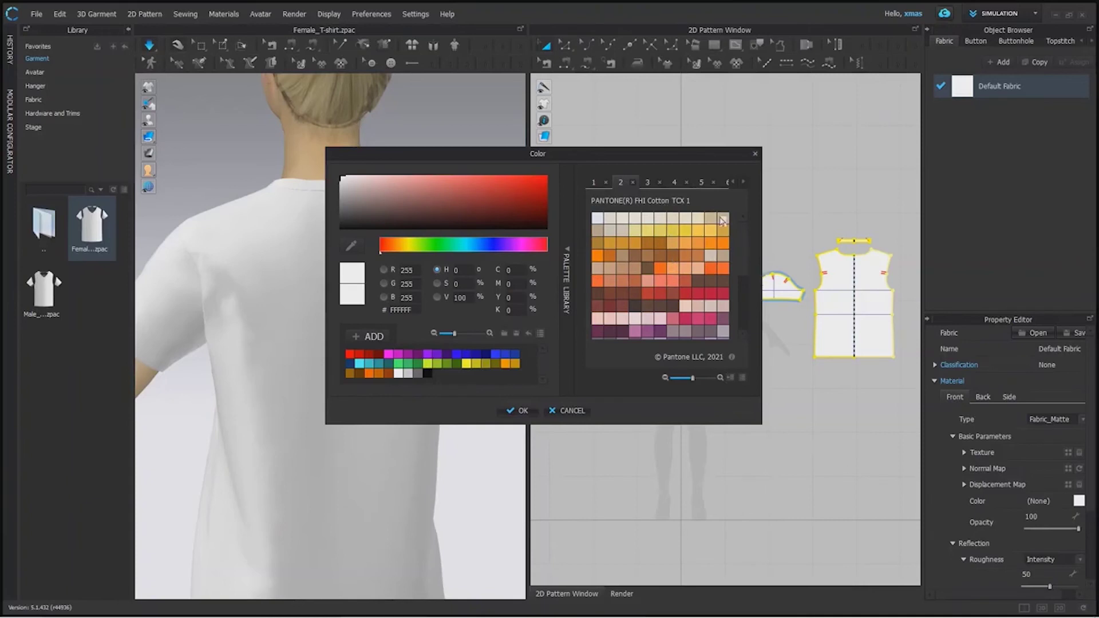
Step: Try Grape Leaf, copper, Copper Coin, silver grey and Golden Olive, finishing on Pantone Rosin 36362D
click(743, 182)
click(683, 183)
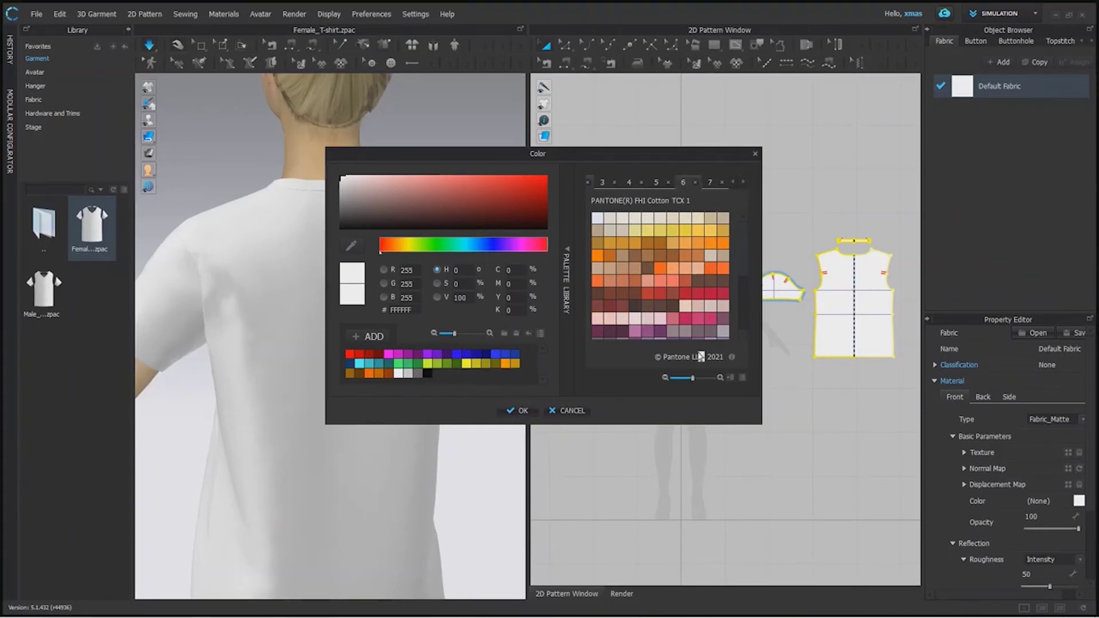
scroll(678, 274, down, 5)
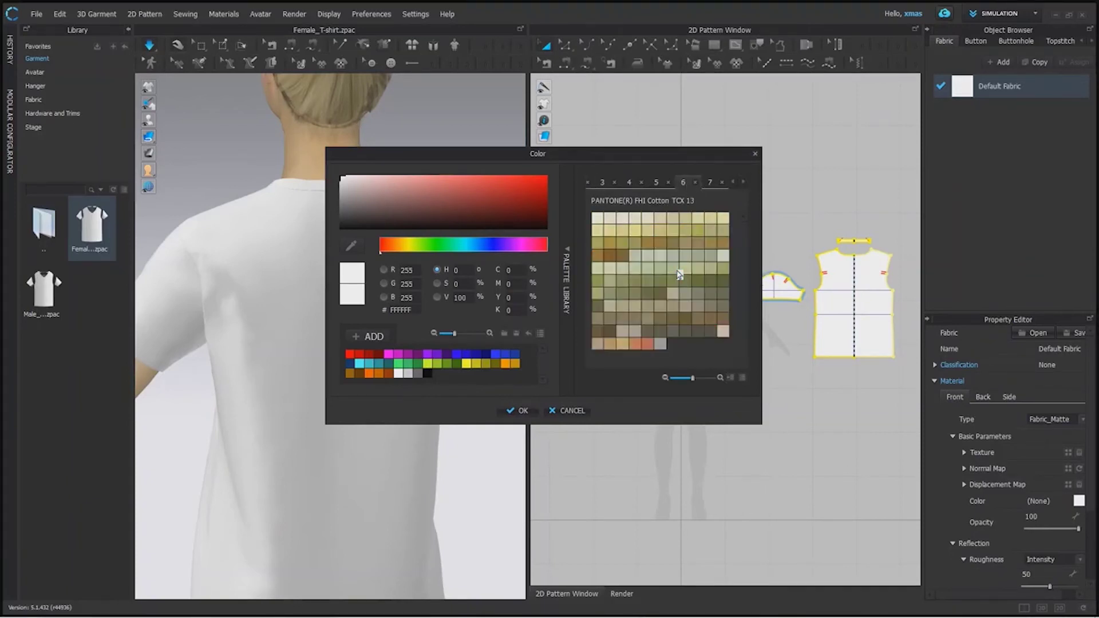
click(712, 333)
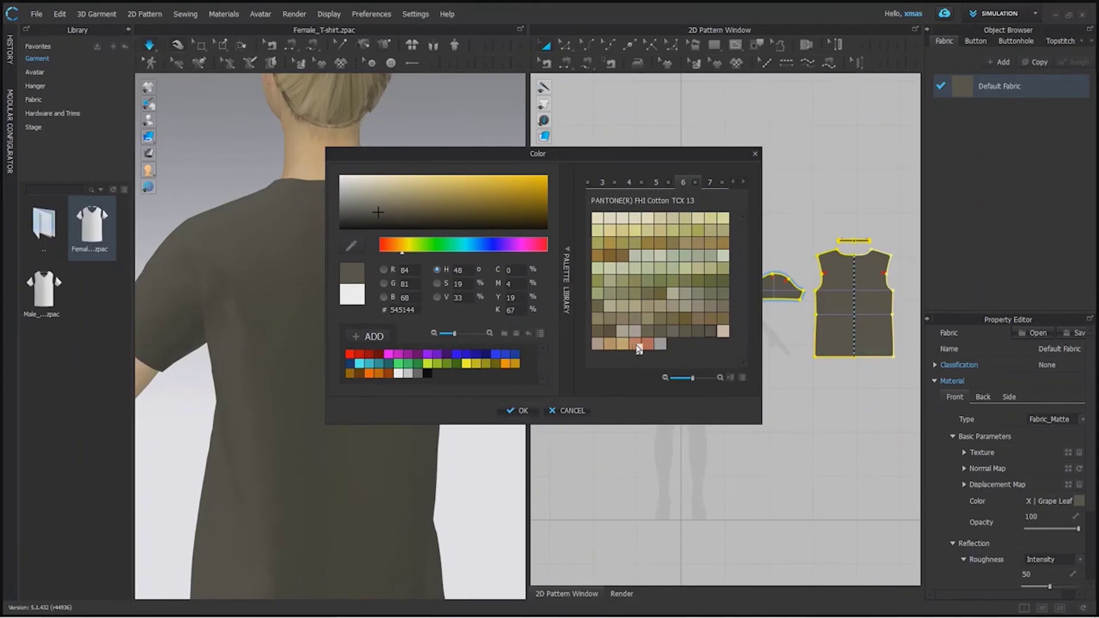
click(645, 344)
click(647, 345)
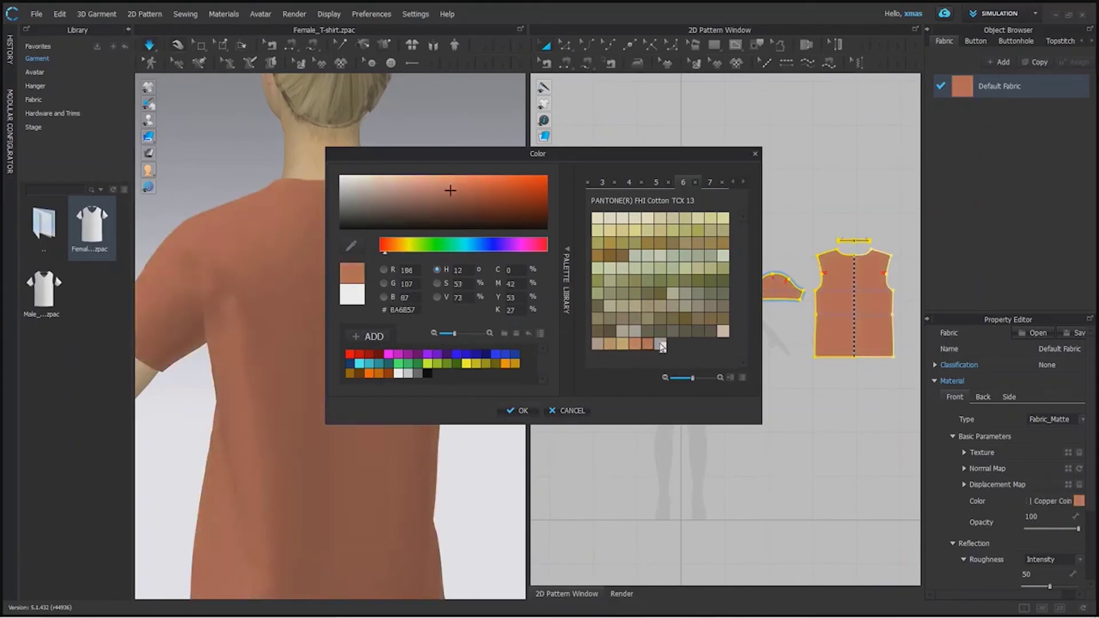
click(660, 344)
click(616, 246)
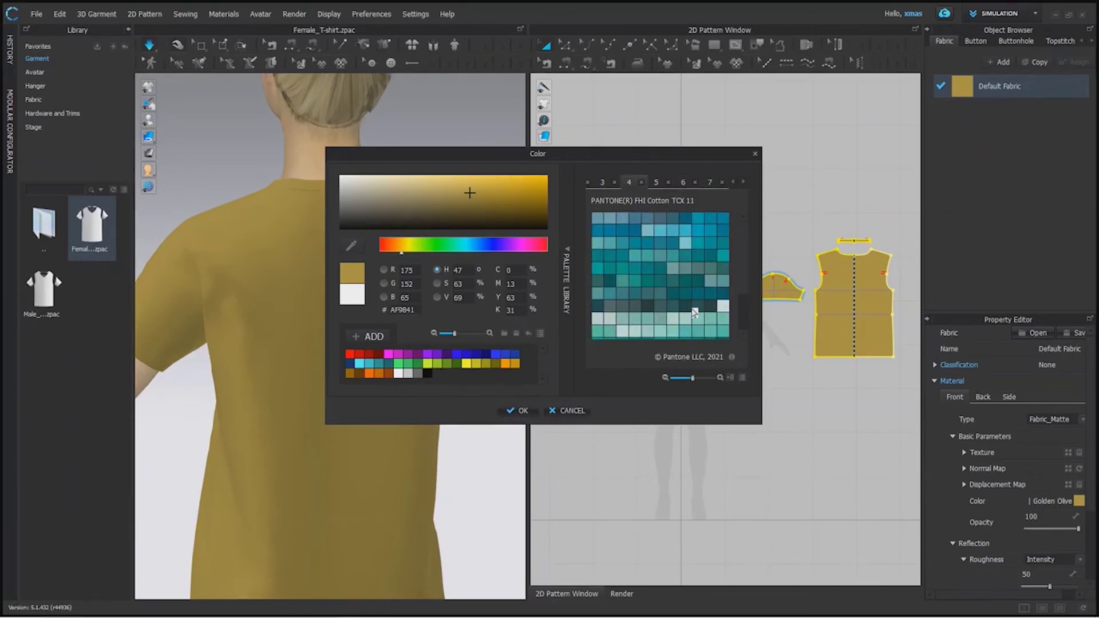
scroll(694, 312, down, 3)
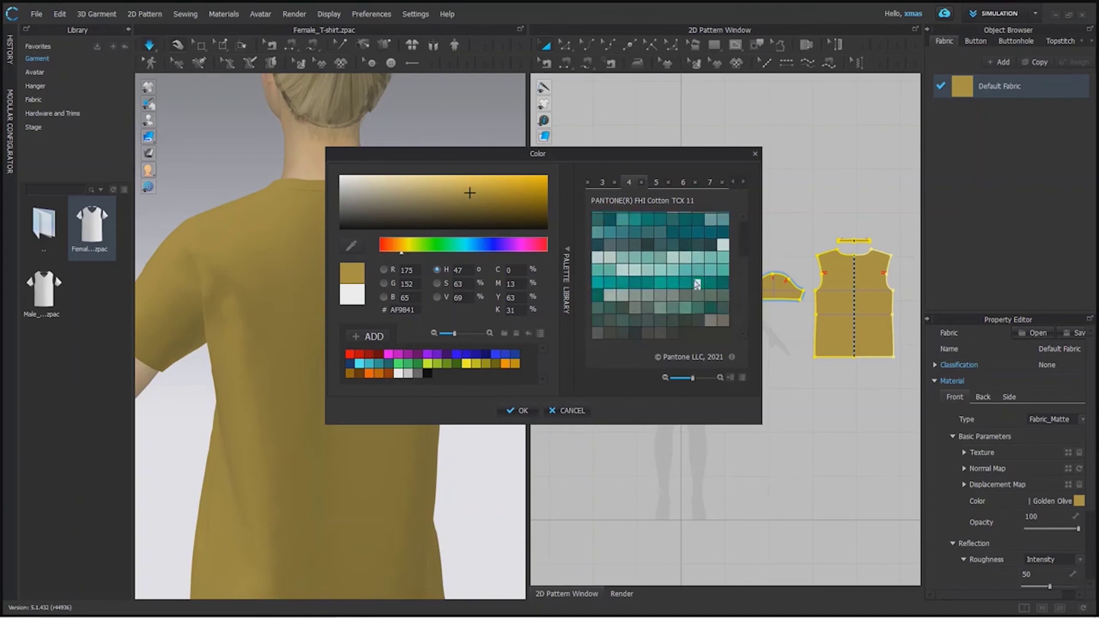
click(681, 339)
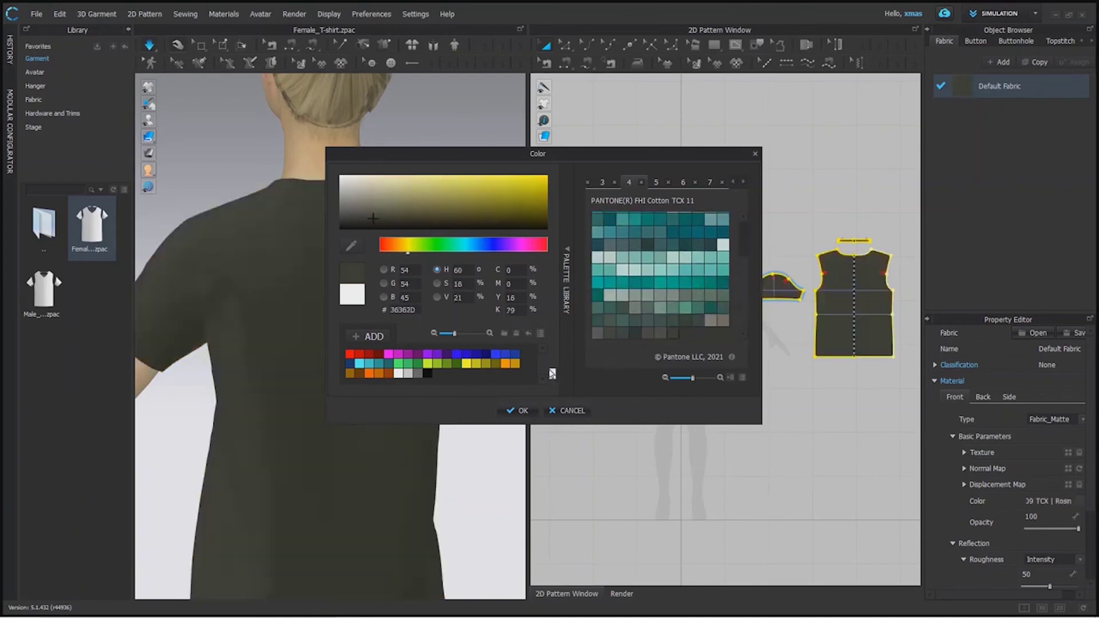
Step: Apply the dark olive Pantone Rosin colour to the T-shirt and deselect all pattern pieces
click(522, 415)
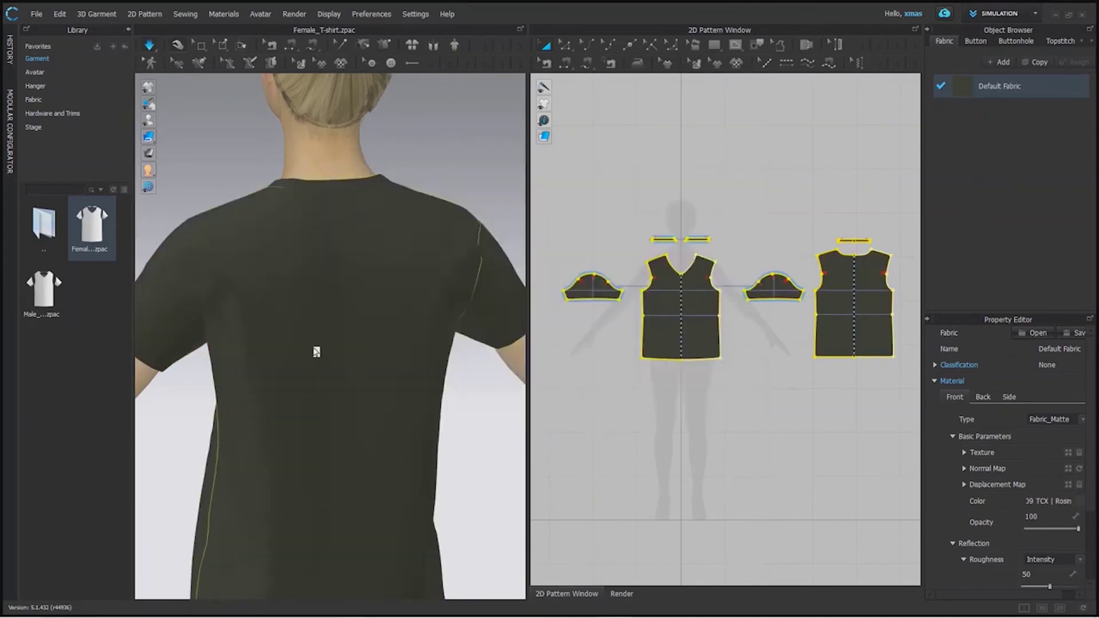
scroll(430, 400, up, 5)
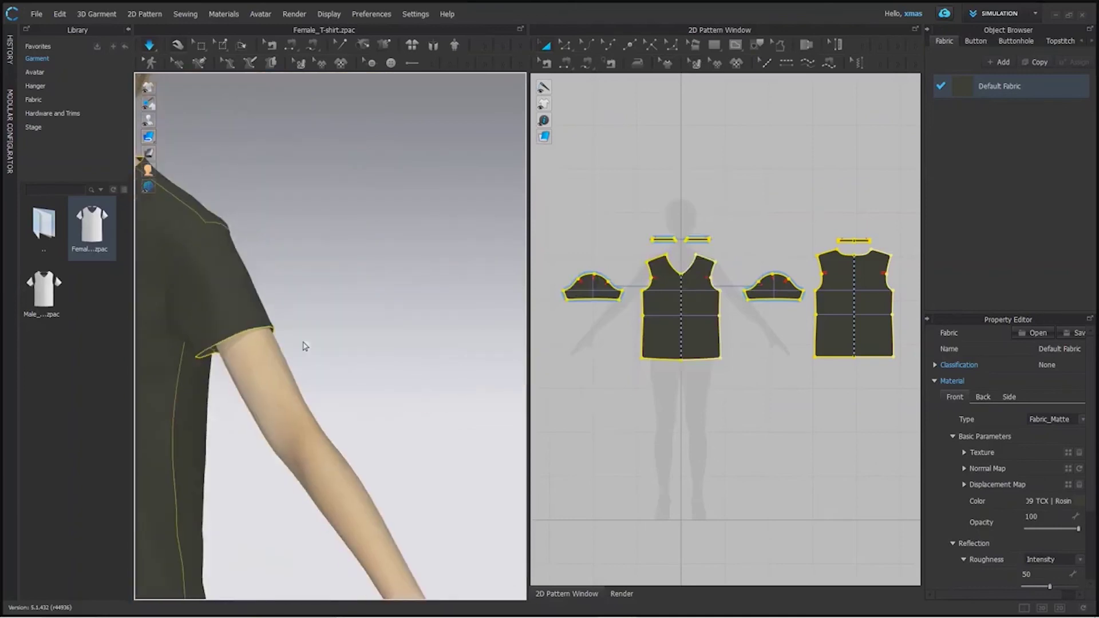
scroll(305, 346, down, 5)
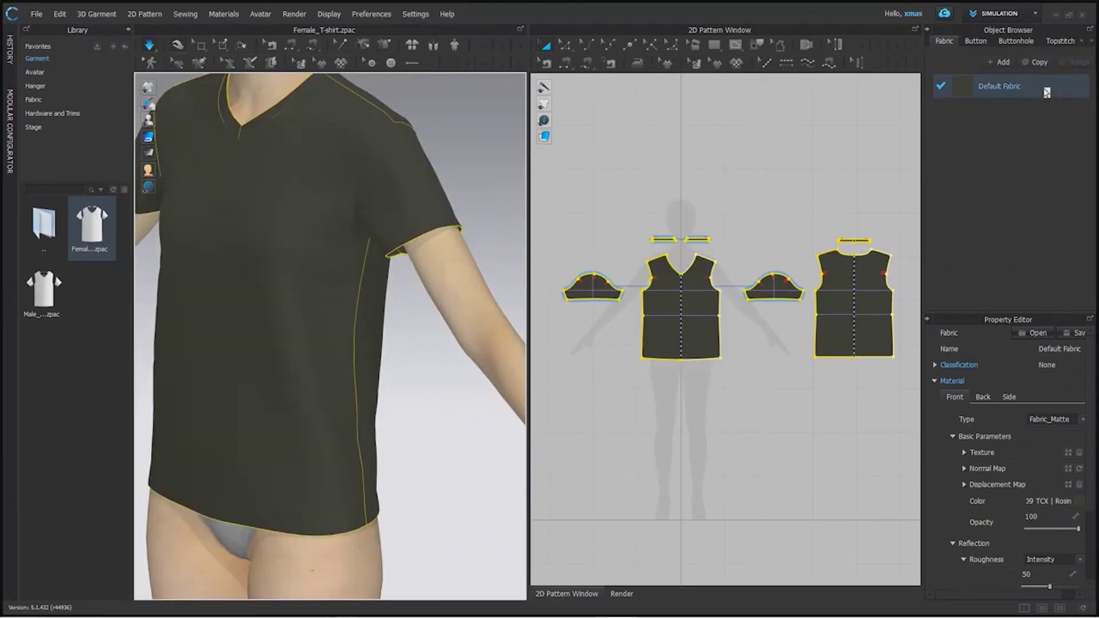
click(599, 164)
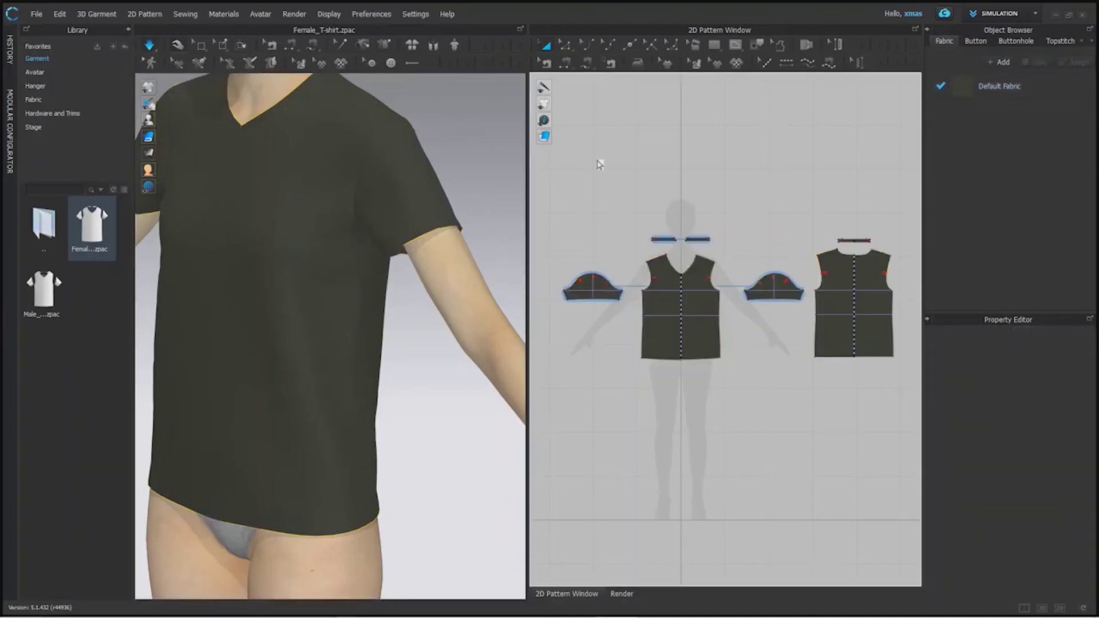
Step: Check the shirt's drape from the side and front by pulling the front body piece
mouse_move(300, 491)
right_down()
mouse_move(398, 473)
mouse_move(503, 491)
mouse_move(313, 487)
right_up()
key(2)
scroll(319, 393, down, 5)
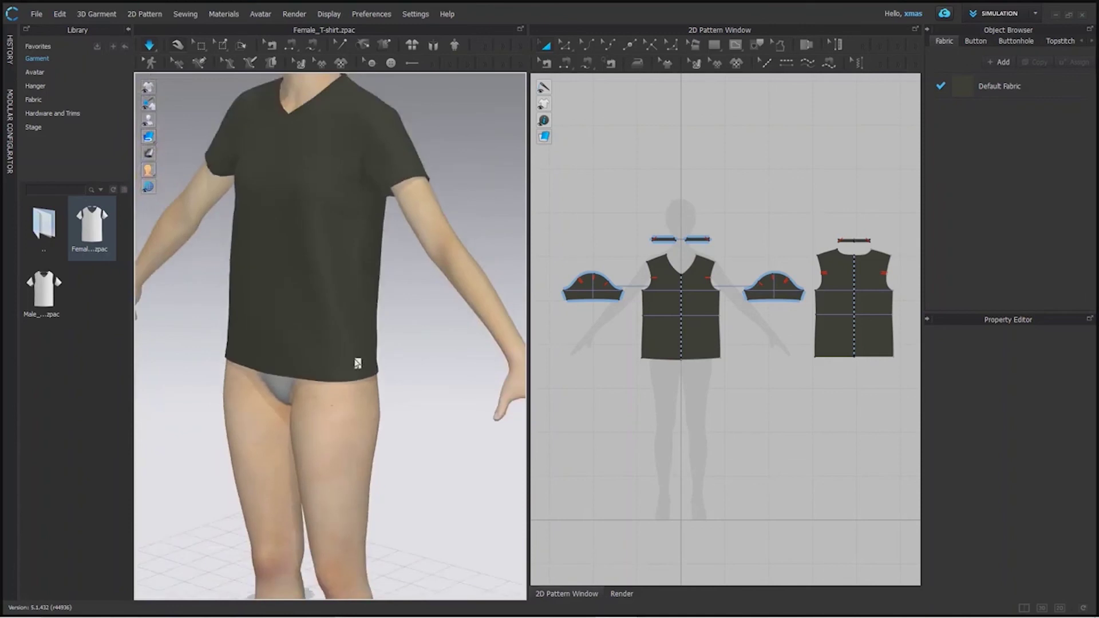
right_drag(422, 382, 442, 367)
drag(353, 358, 455, 374)
click(327, 256)
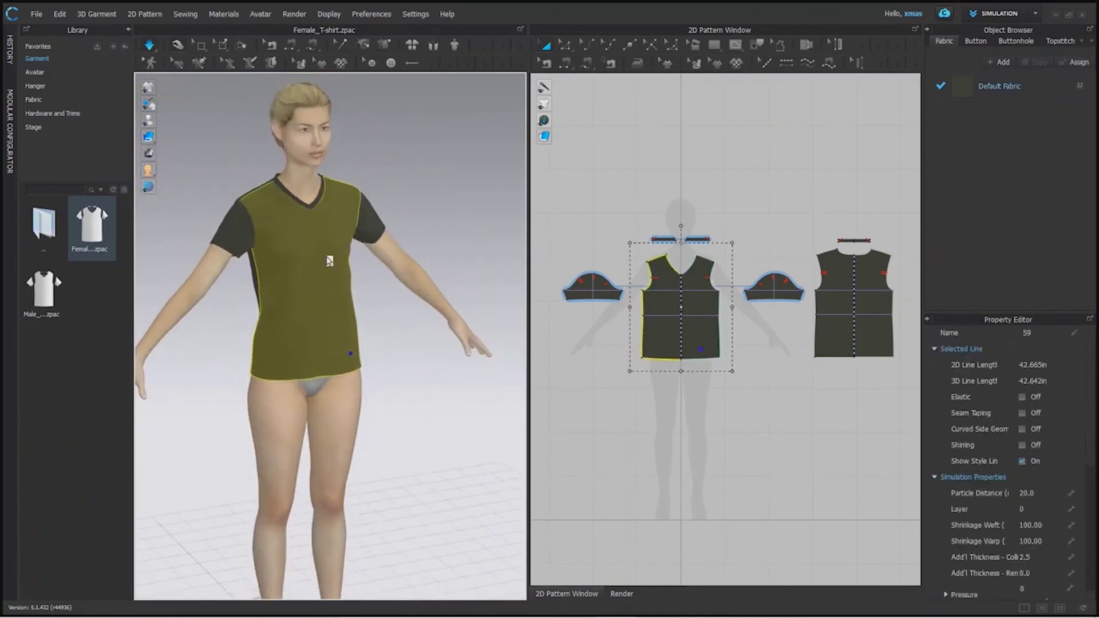
Step: Inspect the shirt from the avatar's back, then return to the front panel
right_drag(413, 223, 179, 222)
click(373, 180)
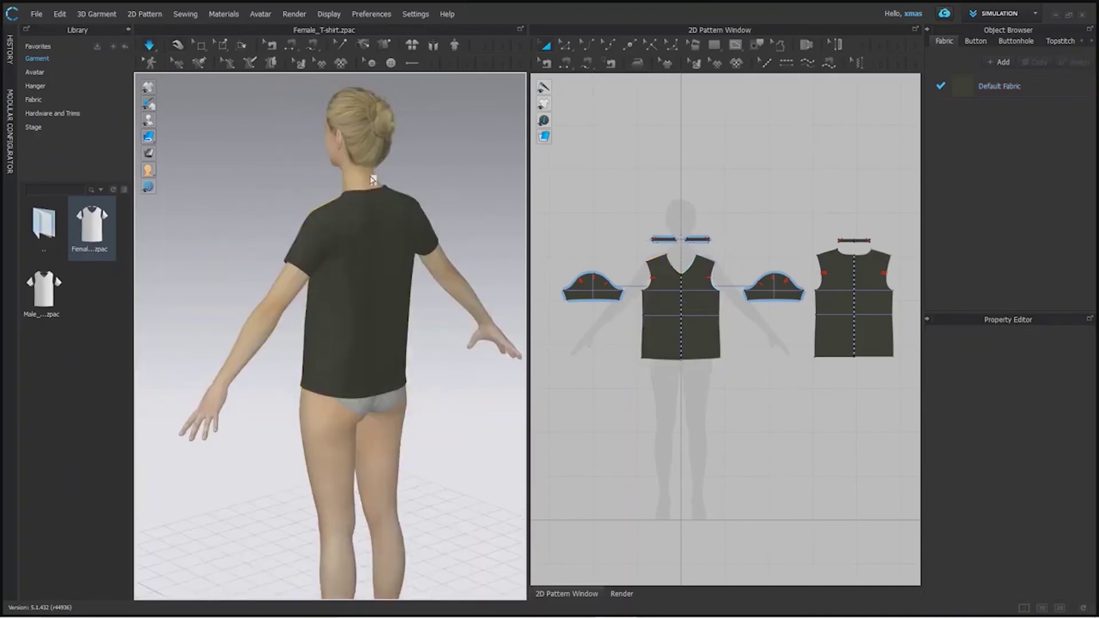
click(369, 134)
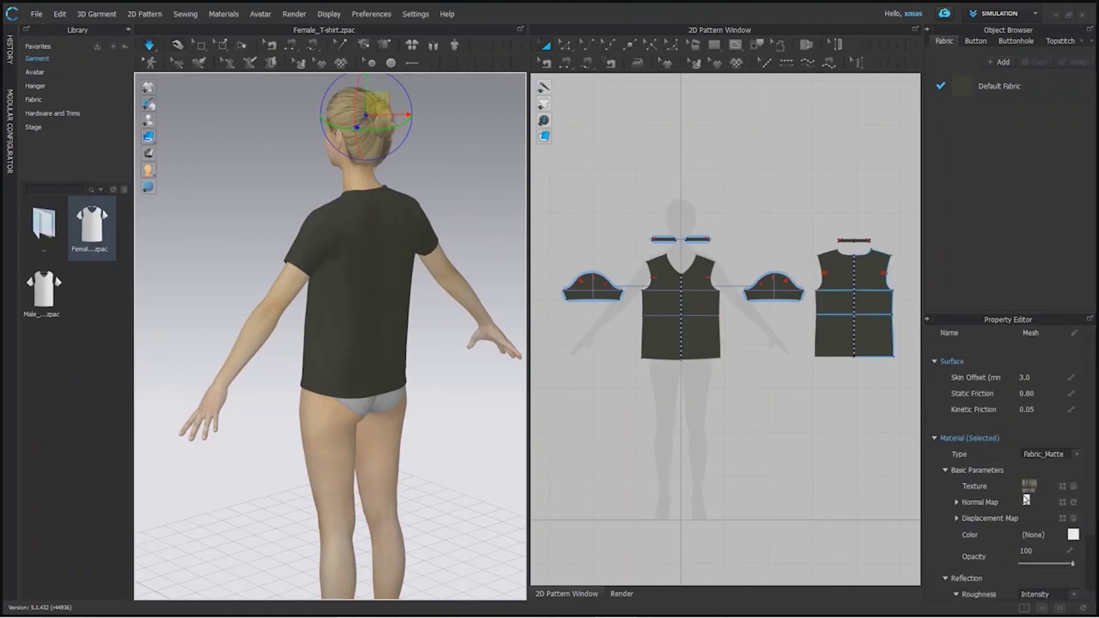
right_drag(241, 250, 433, 236)
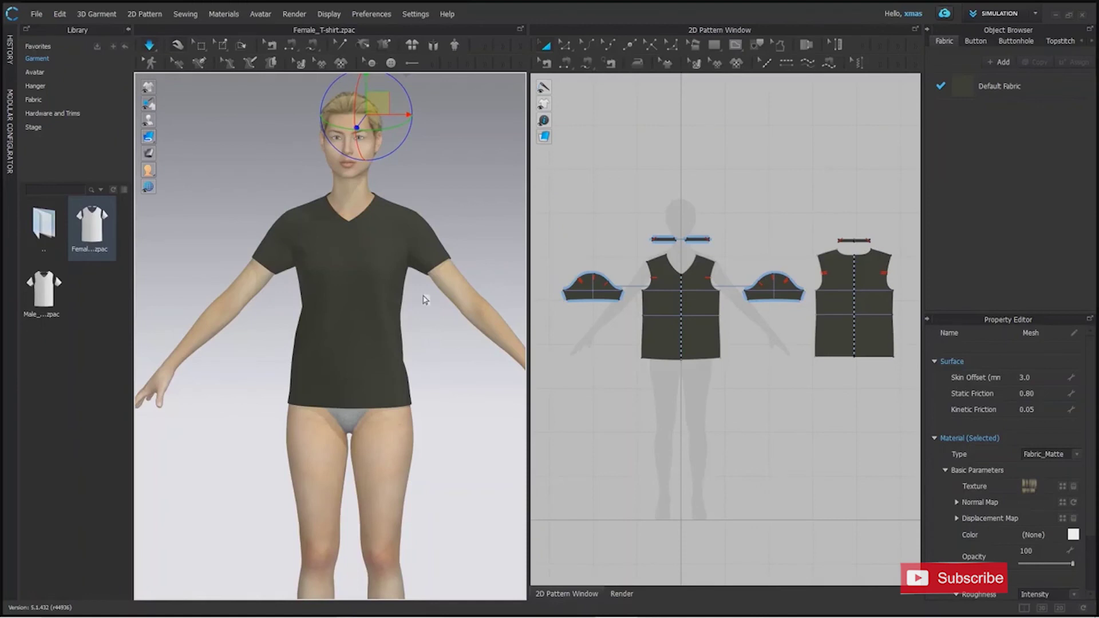
click(307, 215)
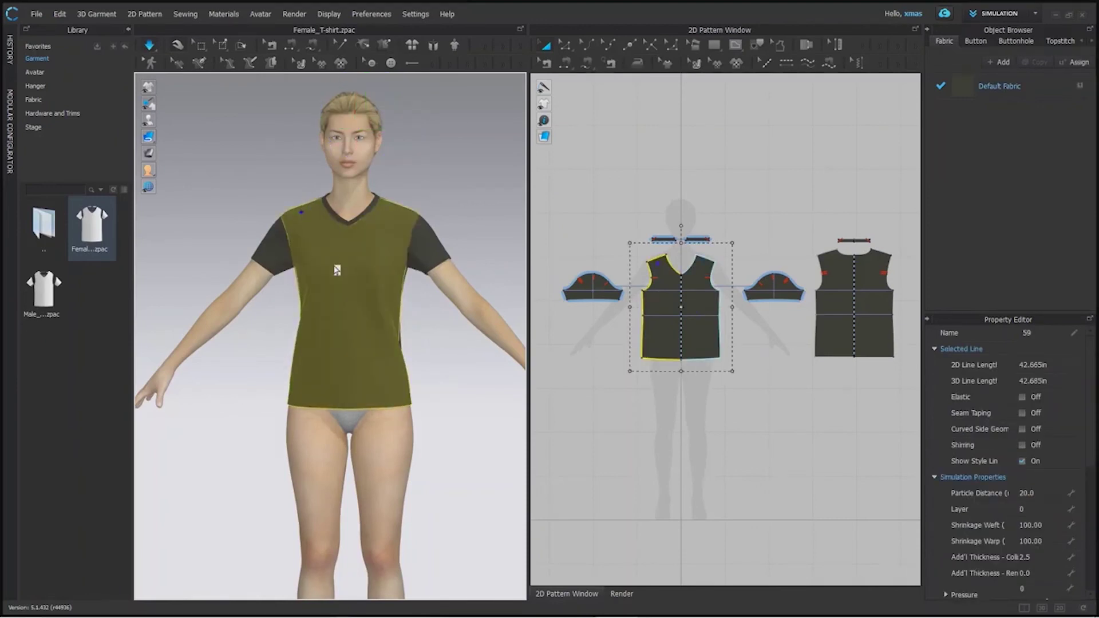